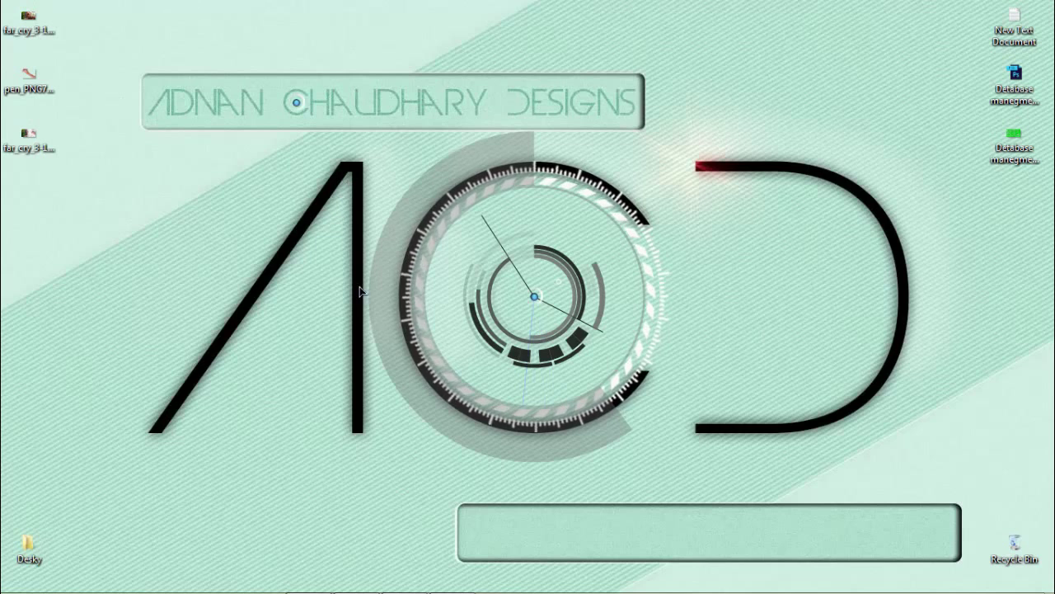
Step: Examine the far_cry_3-1366x768 picture in Windows Photo Viewer, including a closer look at the face, and close the viewer
click(445, 579)
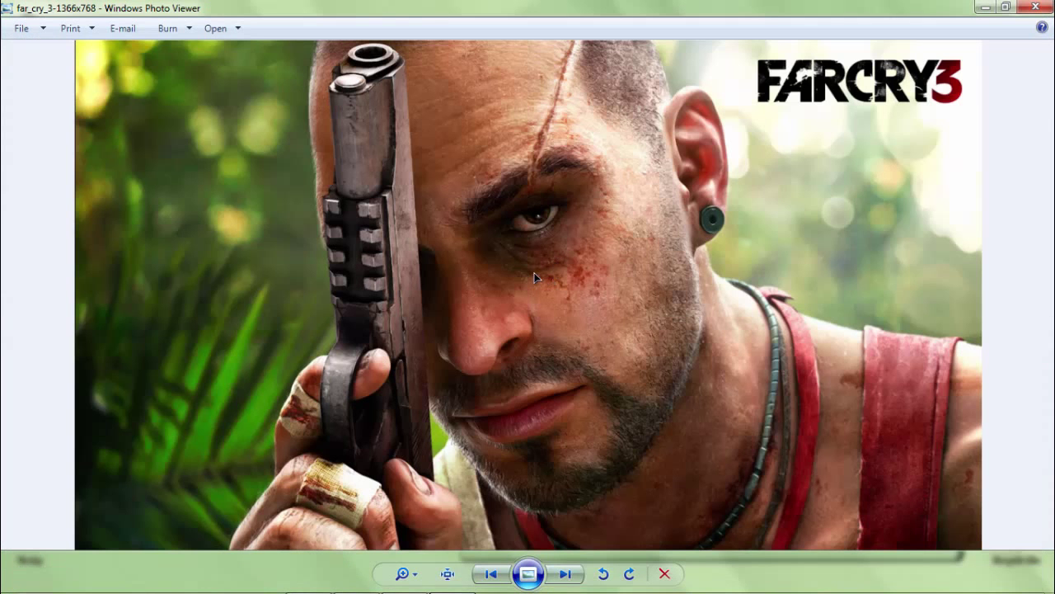
scroll(587, 185, up, 1)
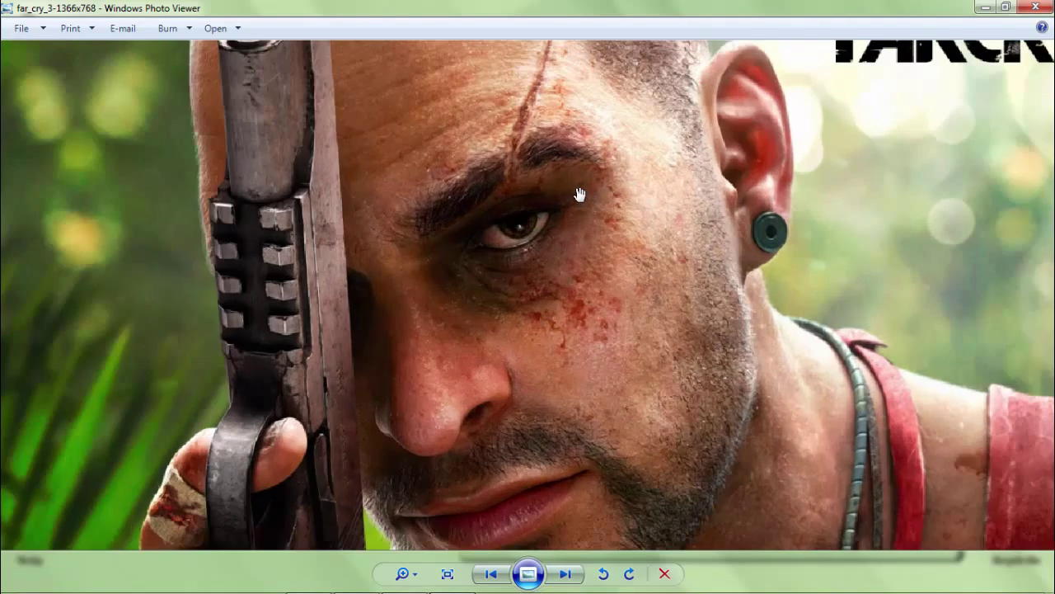
scroll(581, 193, down, 1)
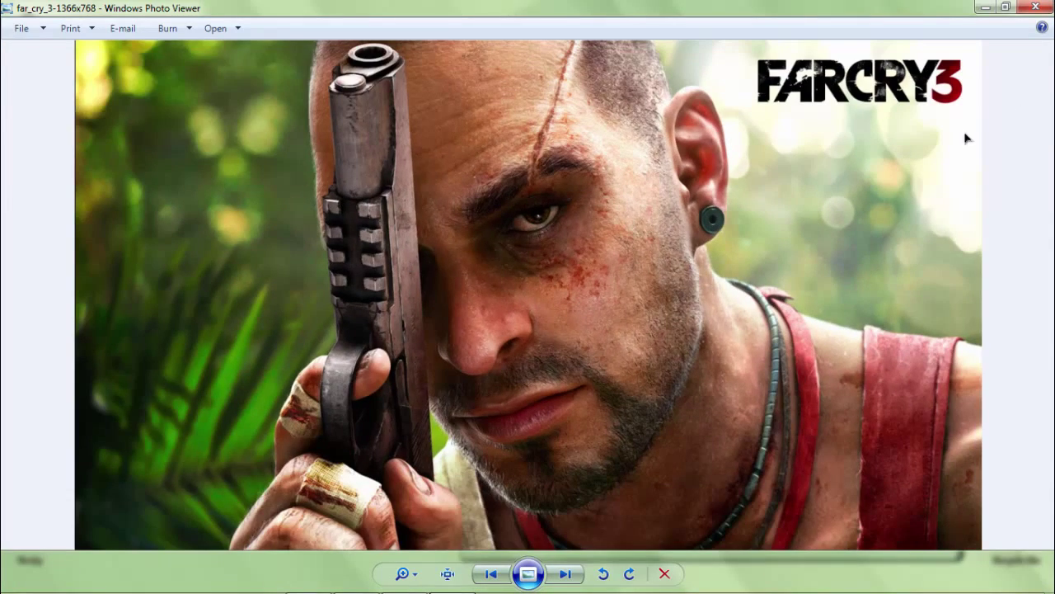
click(1035, 6)
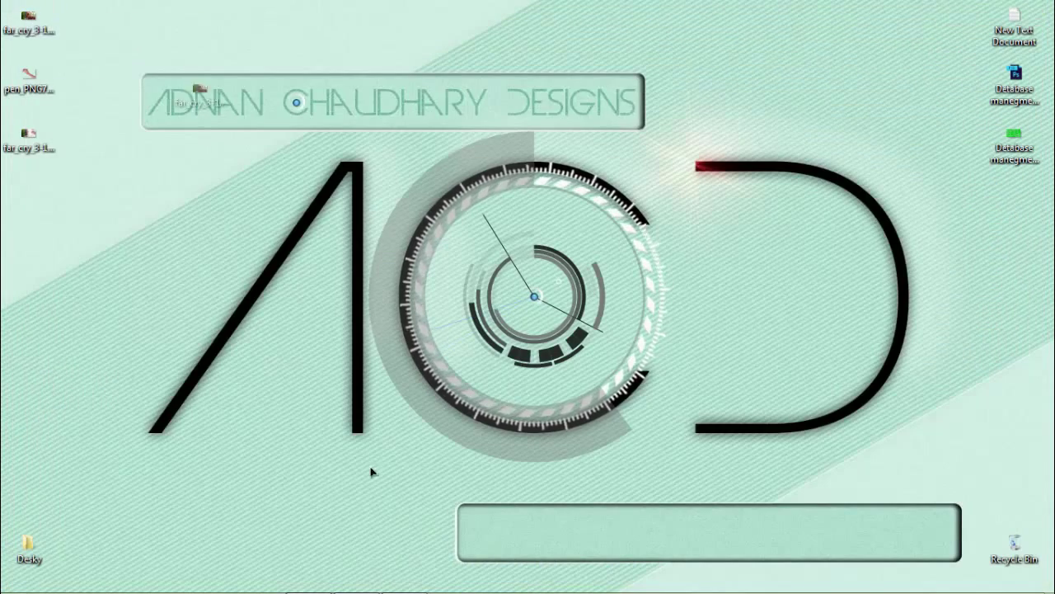
Step: Open the desktop image far_cry_3-1366x768.jpg in Photoshop, fitted to the window
drag(371, 472, 336, 346)
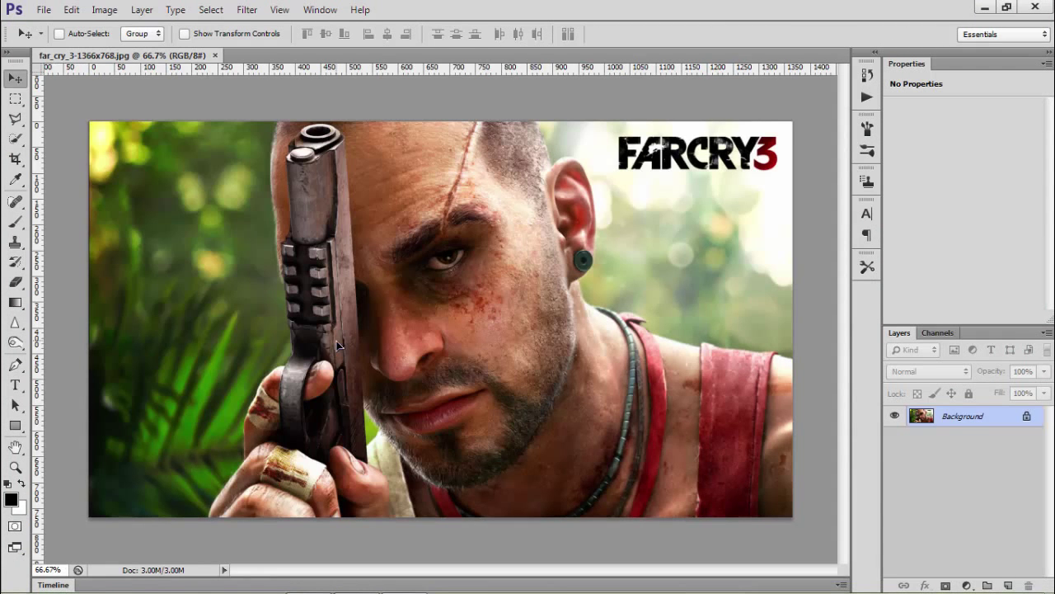
key(ctrl+0)
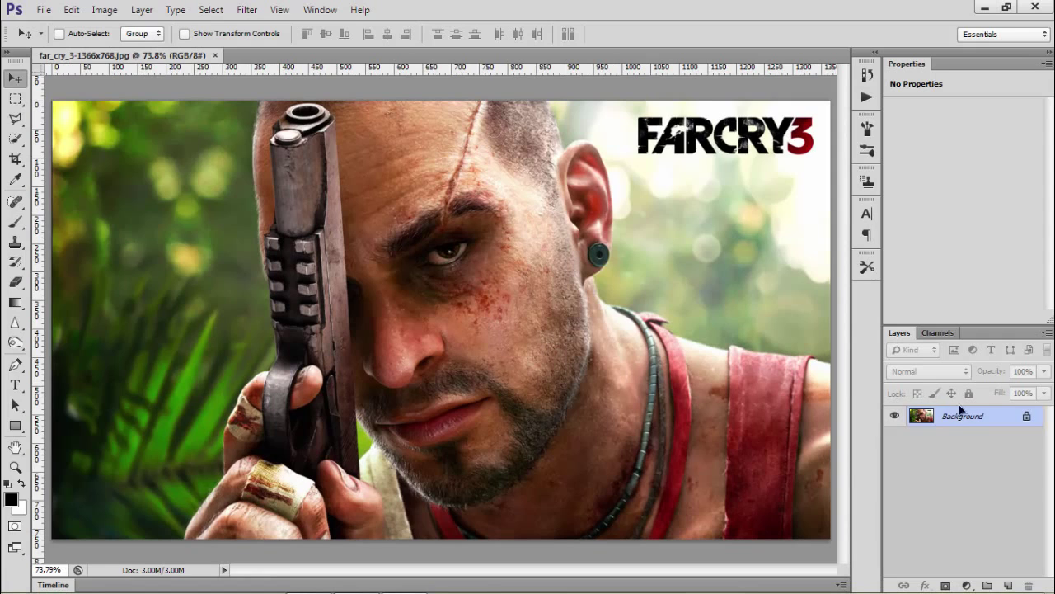
Step: Duplicate the Background layer and rename the copy as Wall 1
drag(954, 419, 1011, 584)
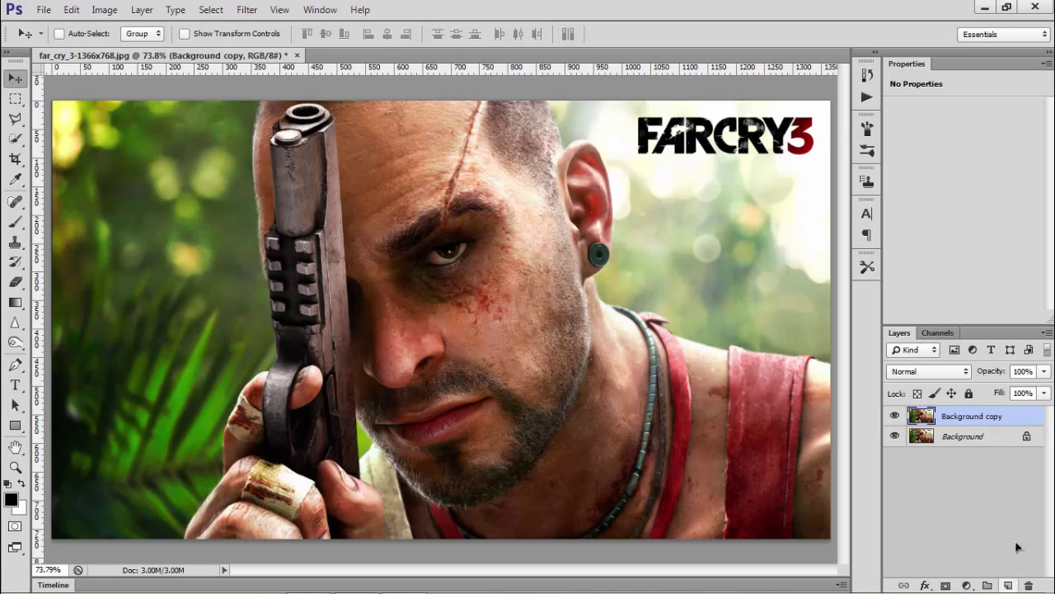
double_click(974, 417)
key(Caps_Lock)
text(L)
key(Caps_Lock)
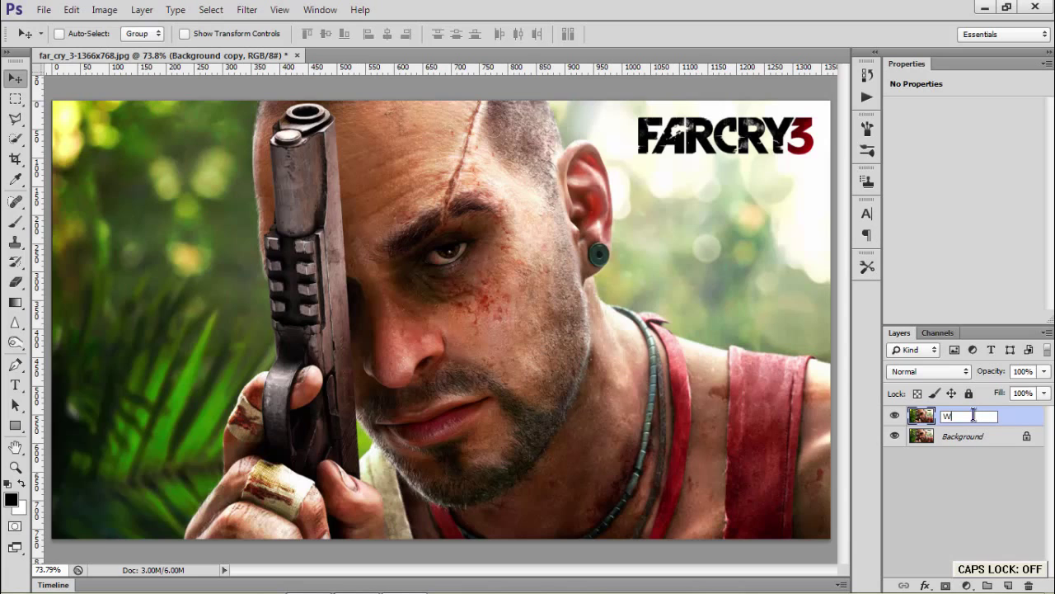
key(Return)
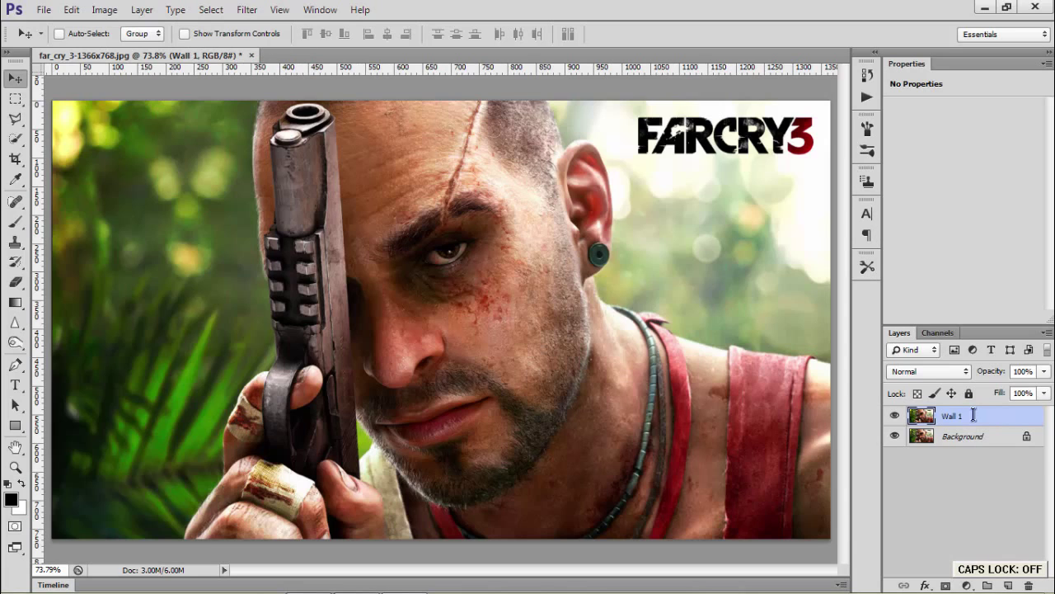
Step: Convert the locked Background into a regular layer and rename it as Wall 0
double_click(1021, 442)
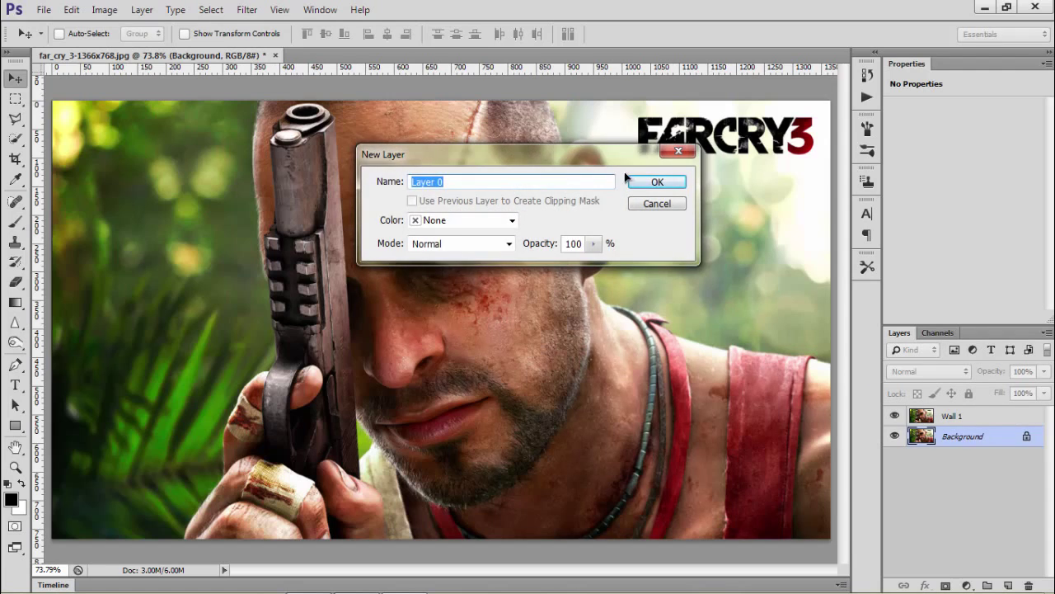
key(Return)
double_click(954, 436)
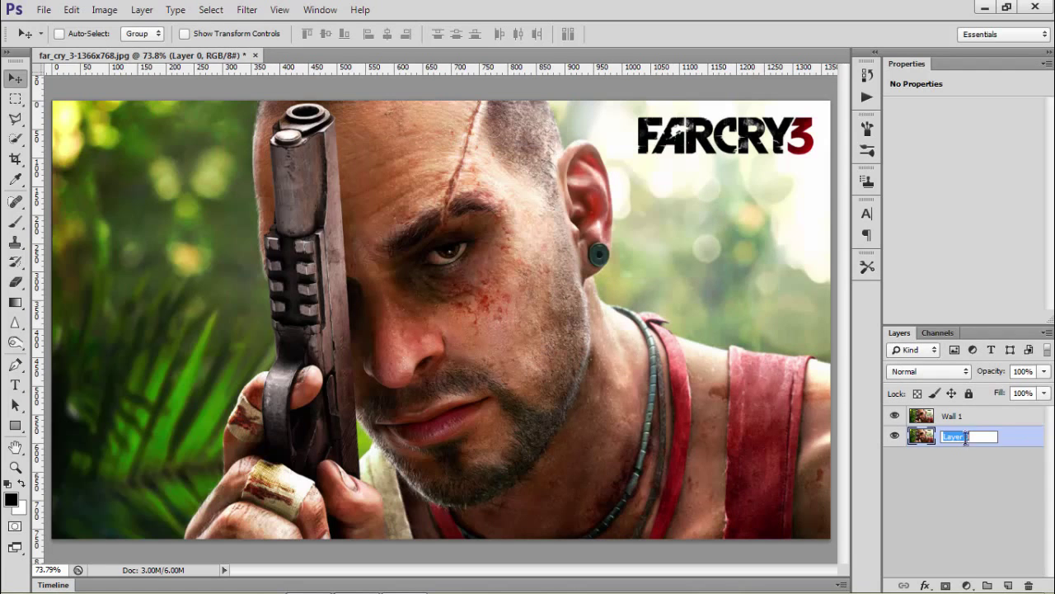
key(Caps_Lock)
text(Wall)
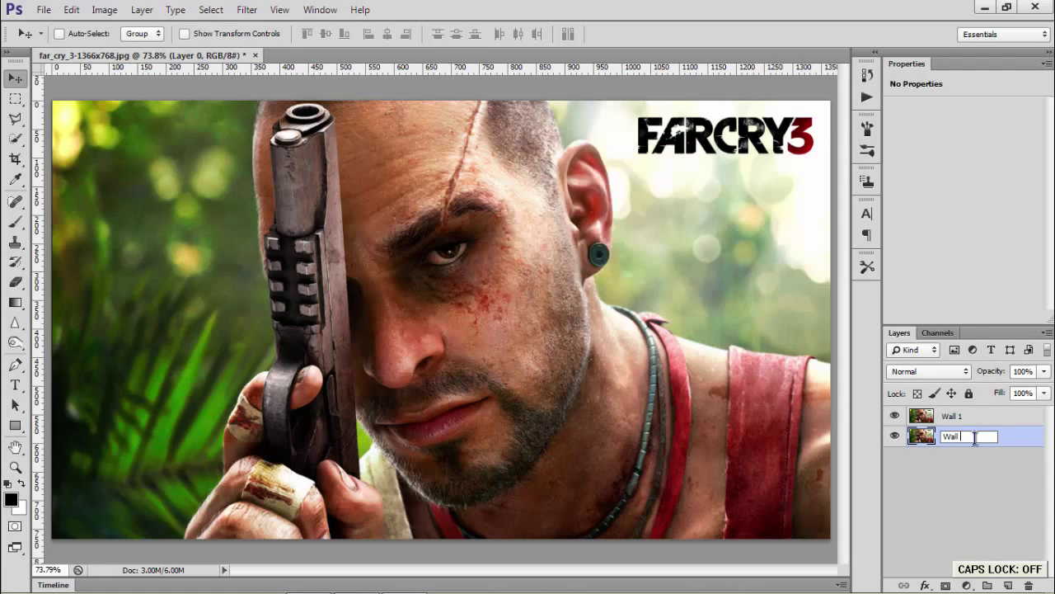
key(Return)
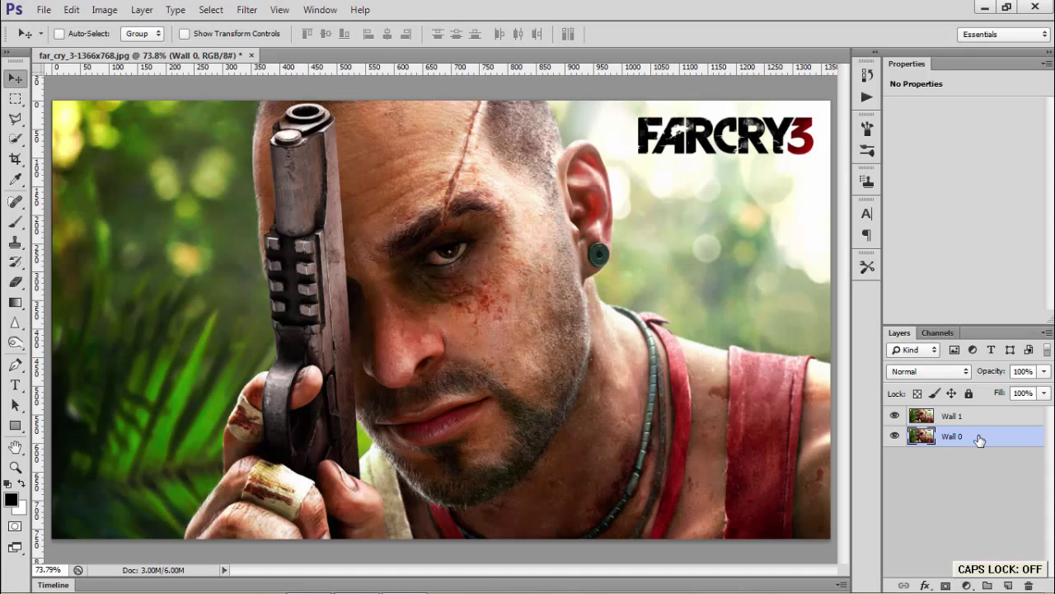
Step: Add a Hue/Saturation adjustment layer above Wall 1 with Saturation at -100 and collapse its properties
click(980, 419)
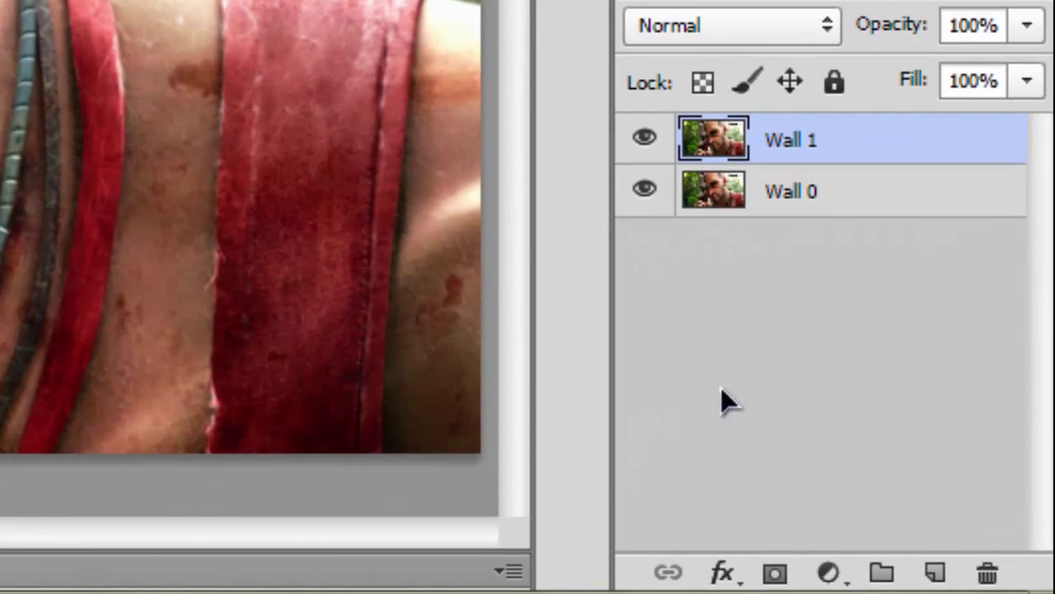
click(828, 572)
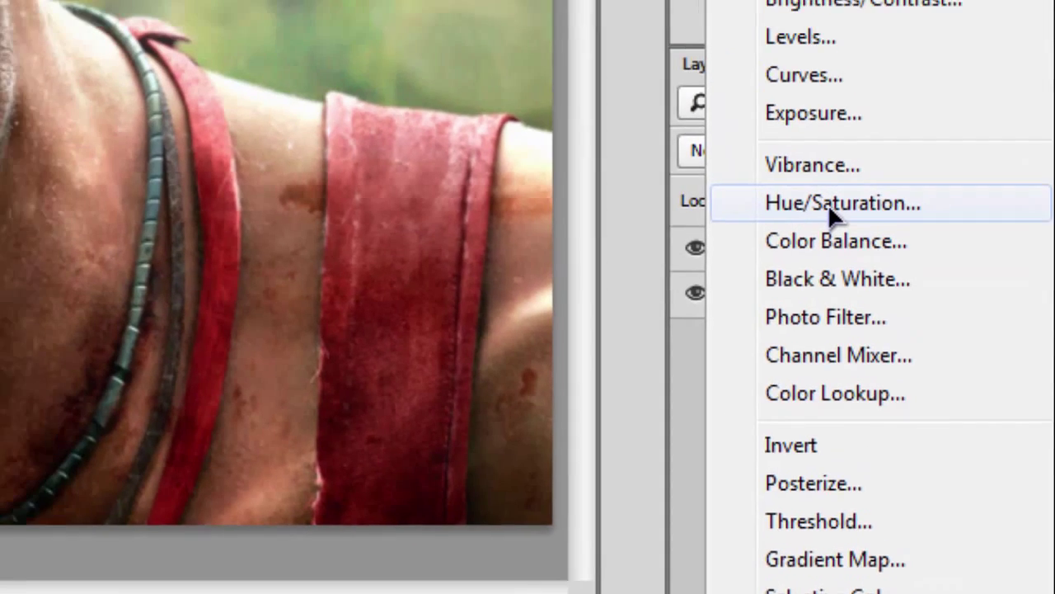
click(796, 86)
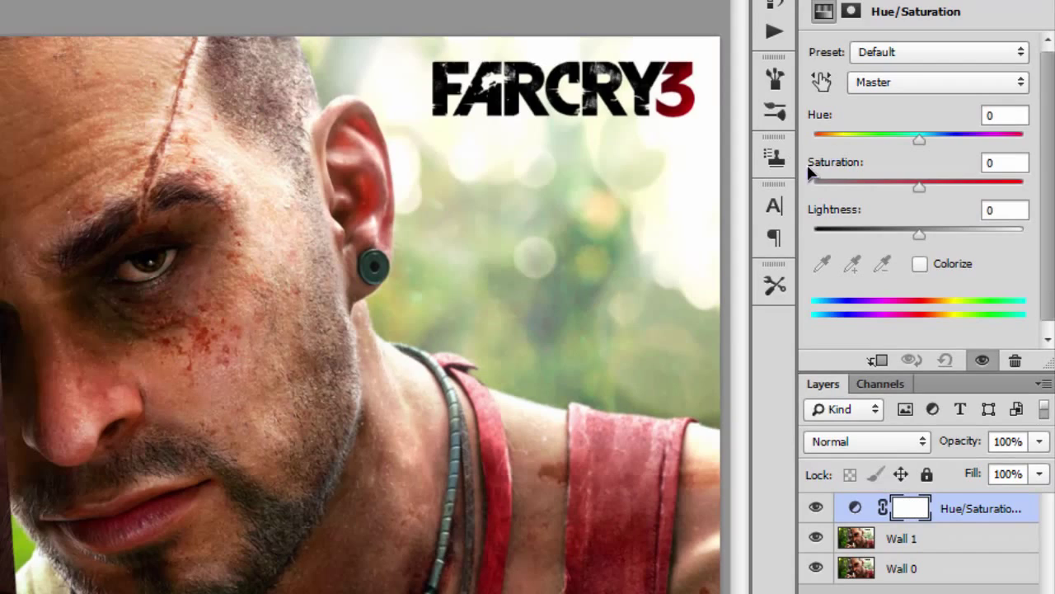
drag(843, 165, 674, 170)
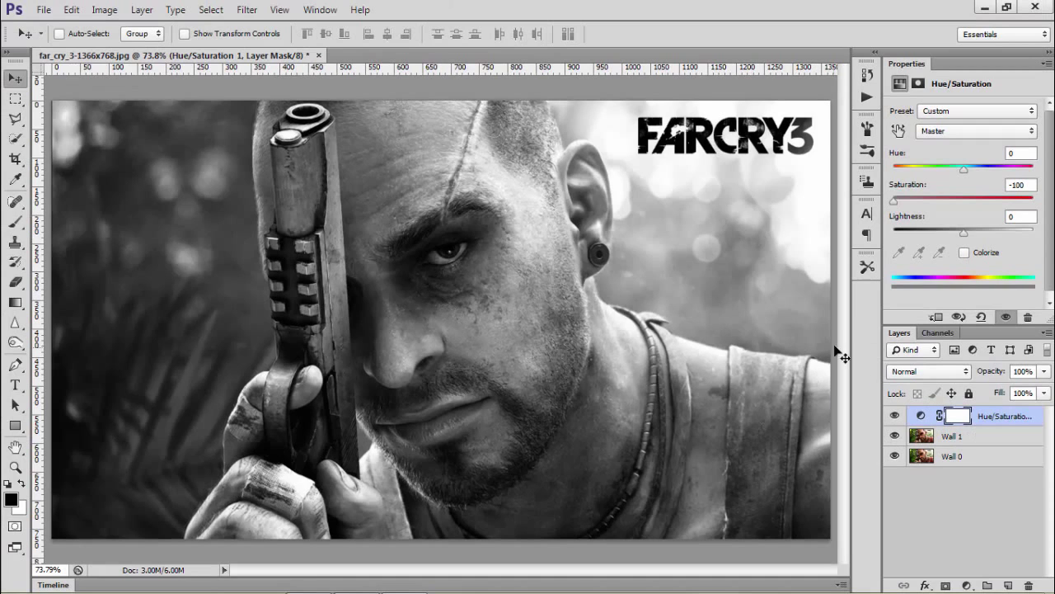
double_click(899, 66)
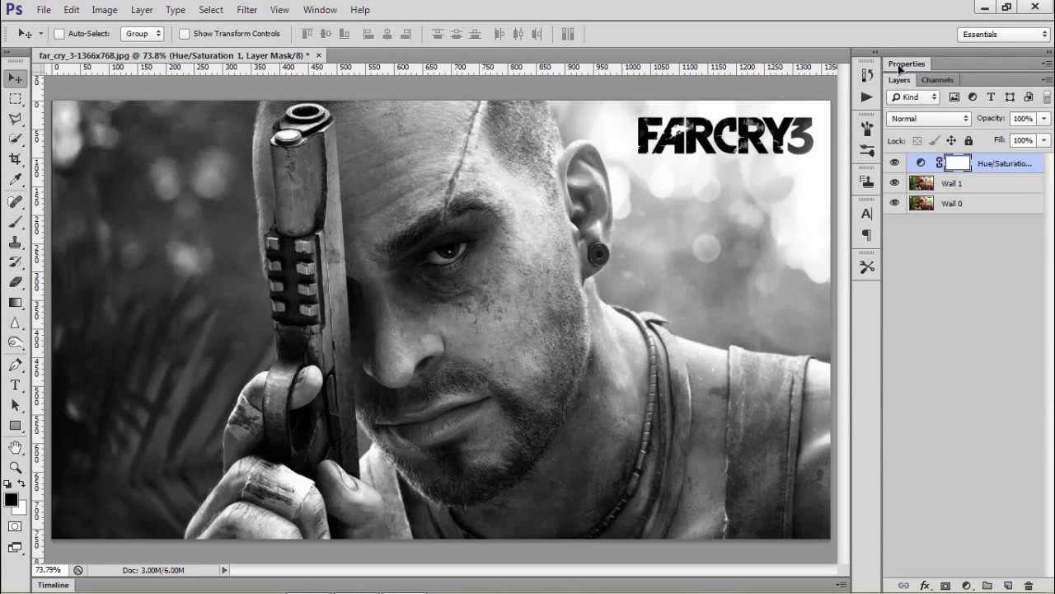
Step: Set the Wall 1 layer's blend mode to Color Dodge and invert its colors
click(973, 188)
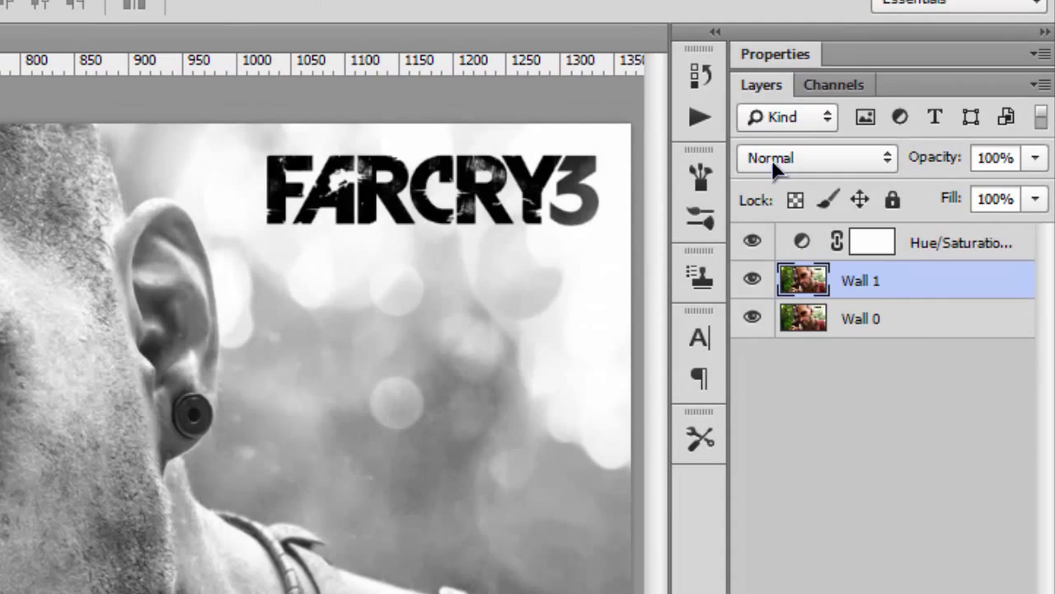
click(773, 158)
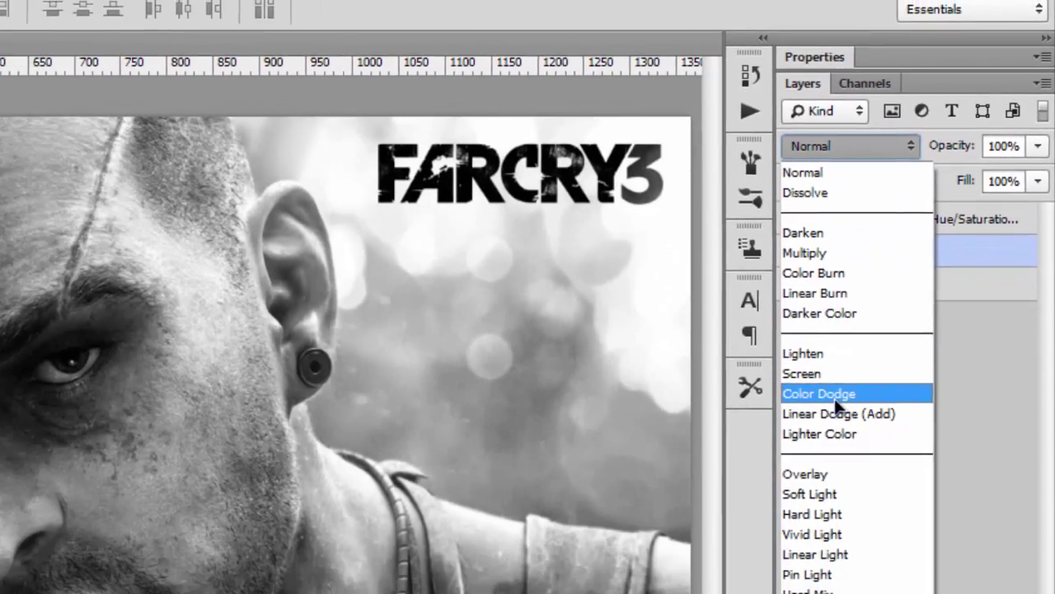
click(784, 446)
key(ctrl+i)
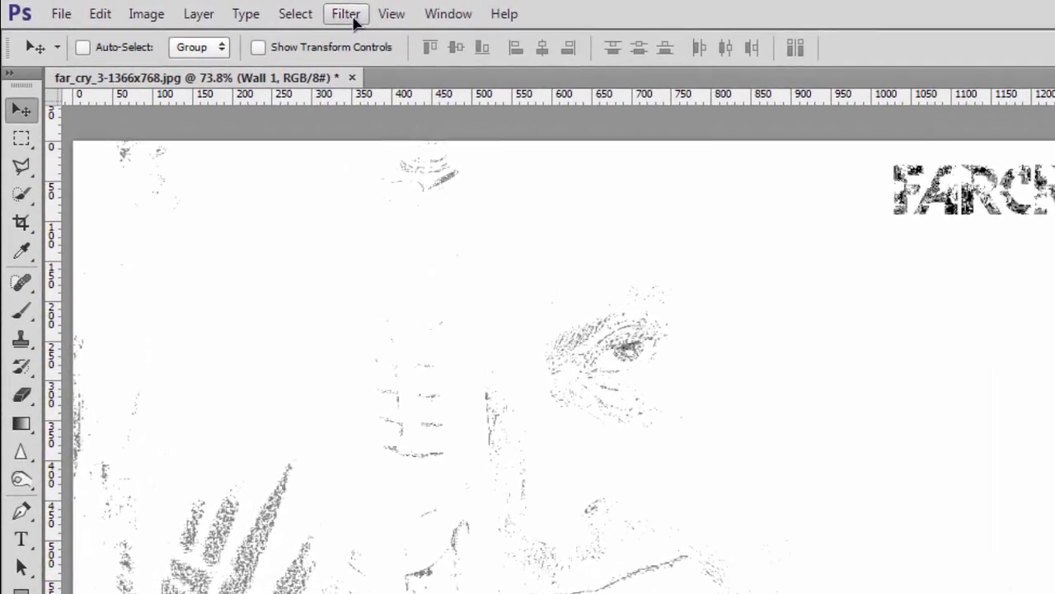
Step: Apply a Gaussian Blur with a radius of 6.0 pixels to the Wall 1 layer
click(249, 10)
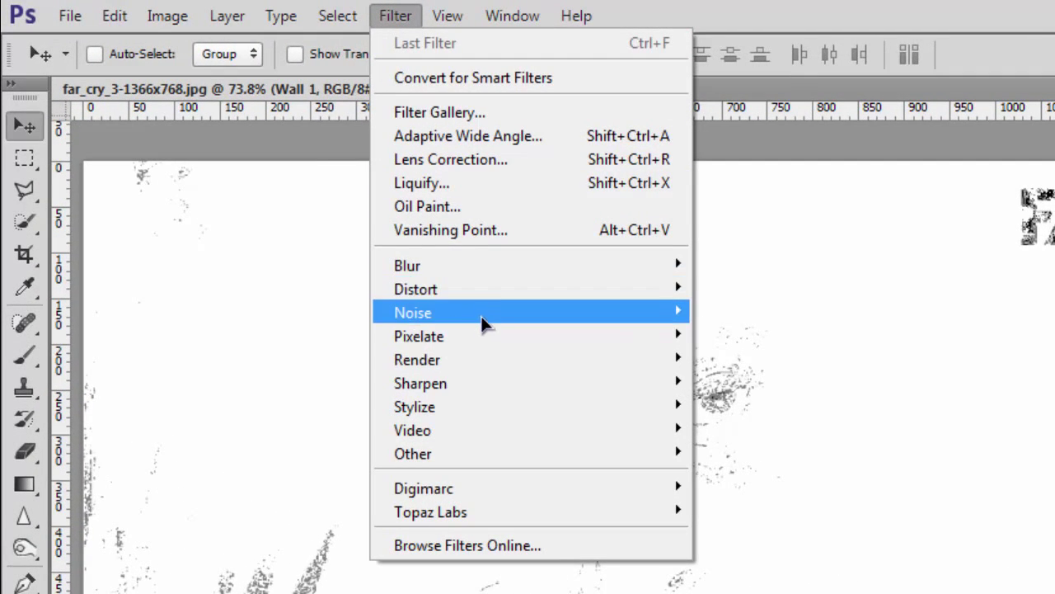
mouse_move(519, 269)
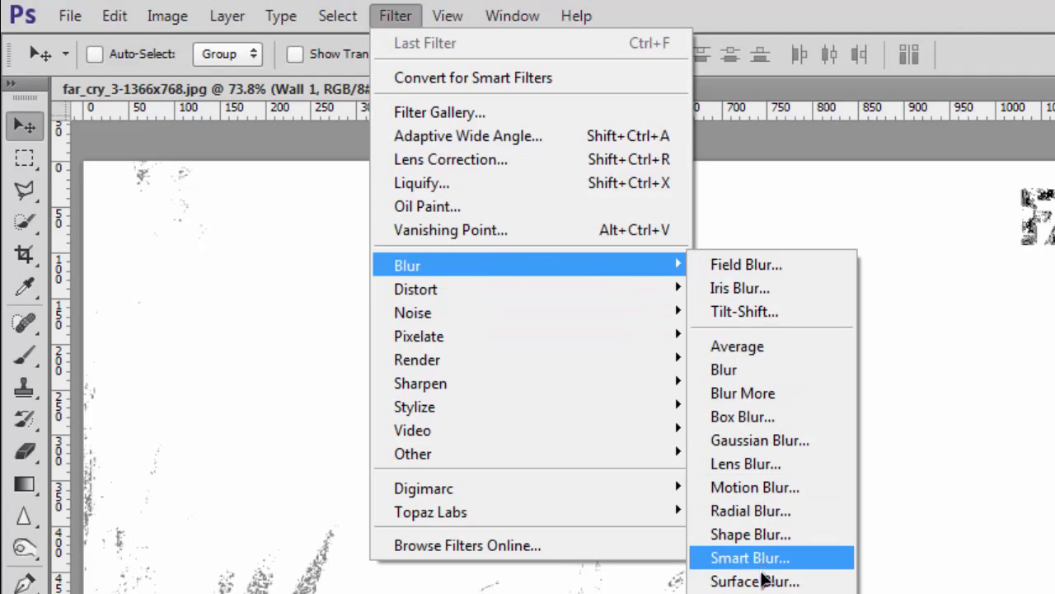
click(760, 440)
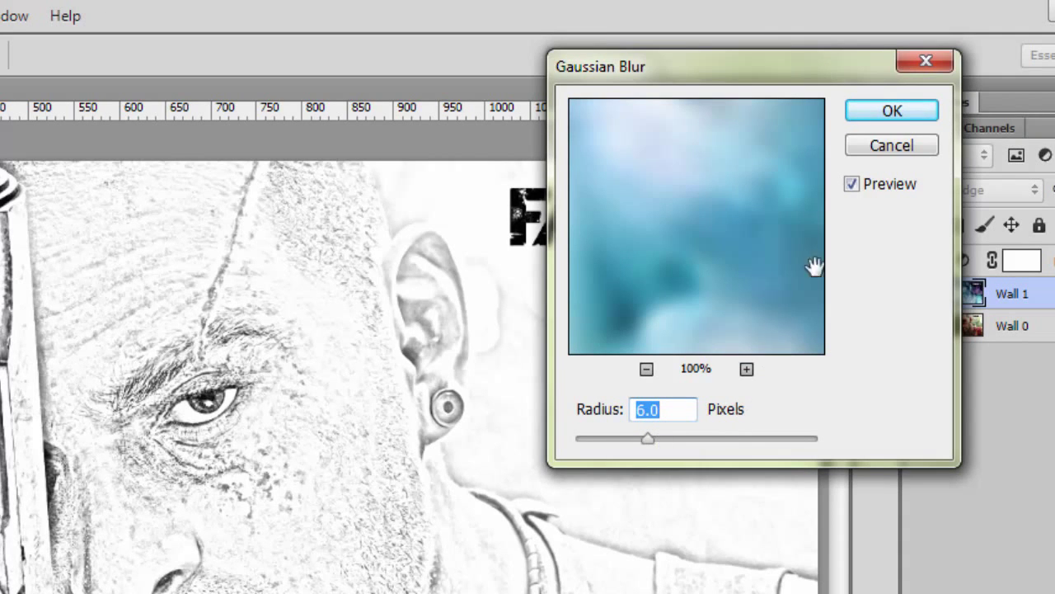
click(882, 115)
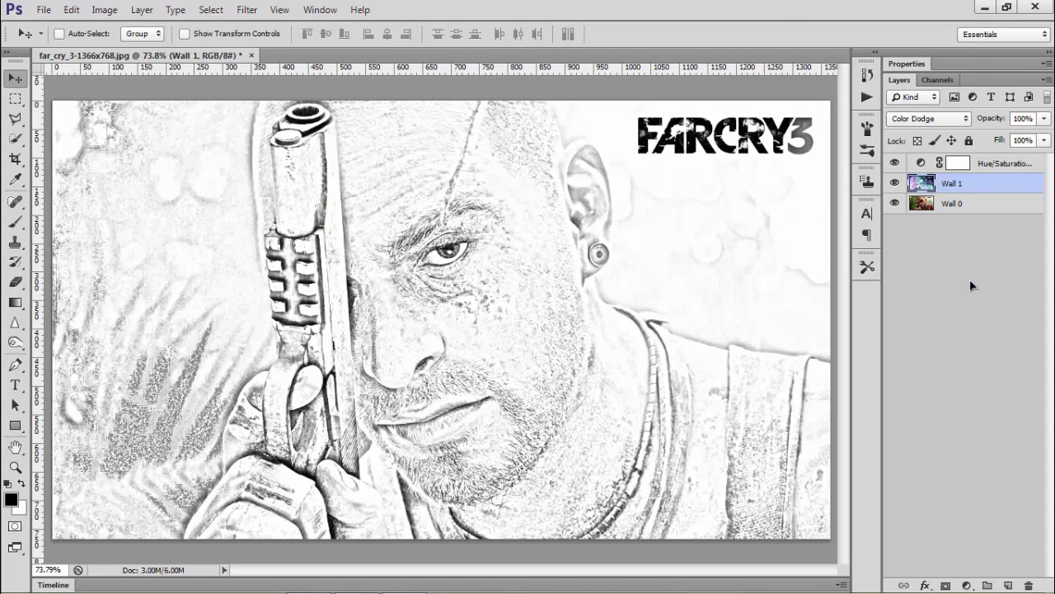
Step: Try desaturating the Wall 1 layer and undo the change
key(ctrl+shift+u)
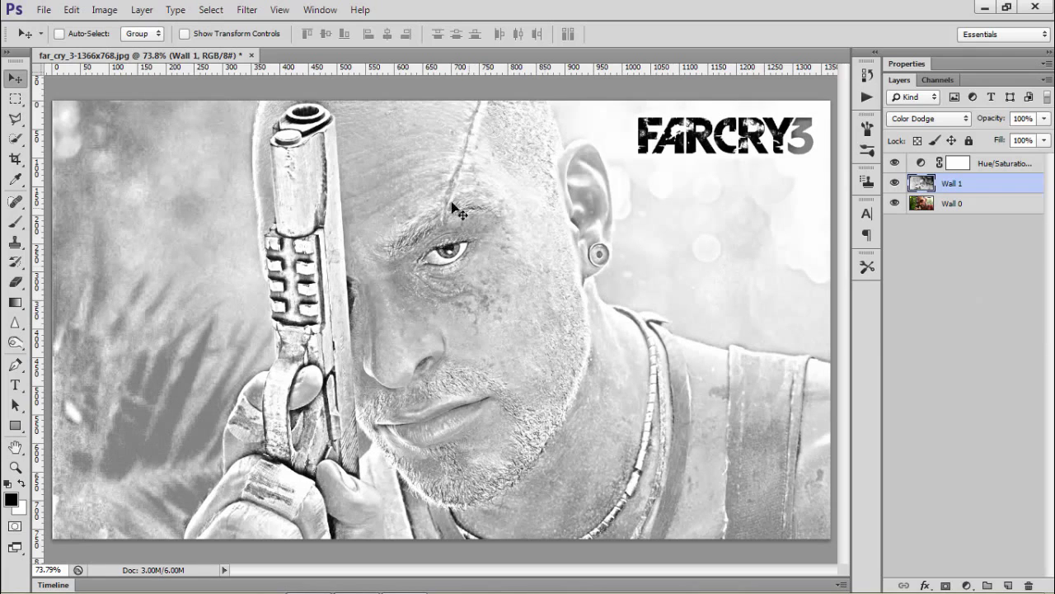
key(ctrl+alt+z)
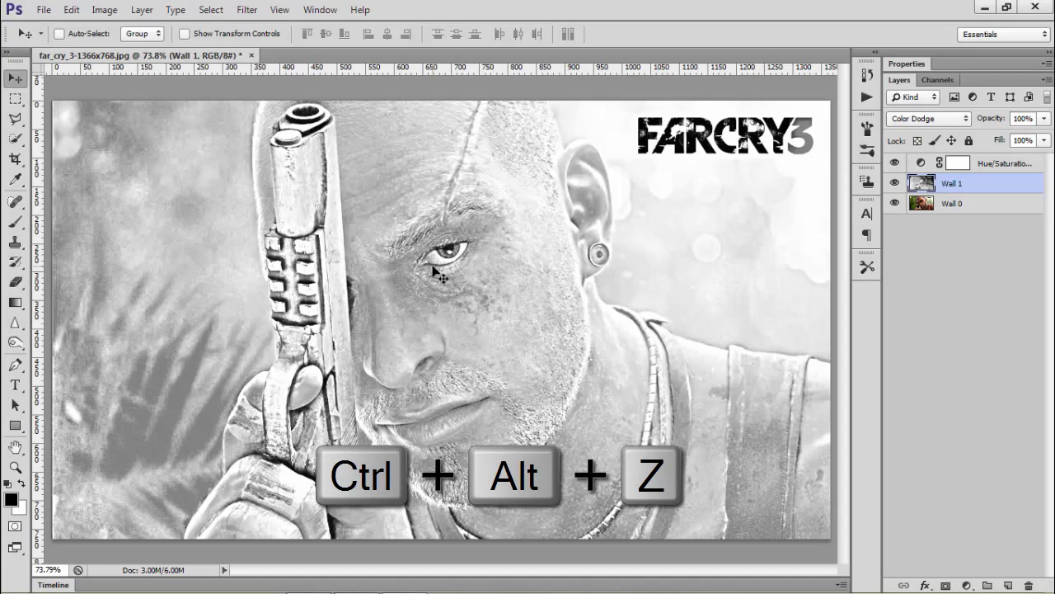
key(ctrl+alt+z)
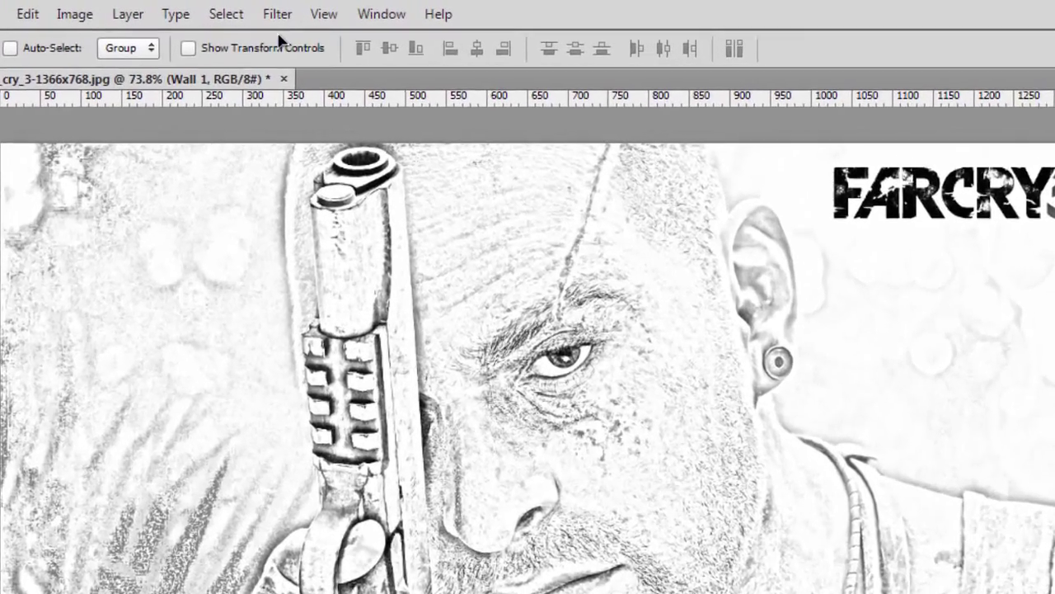
Step: Apply the Add Noise filter to Wall 1 with a 4% amount, Gaussian distribution and Monochromatic on
click(246, 9)
mouse_move(495, 280)
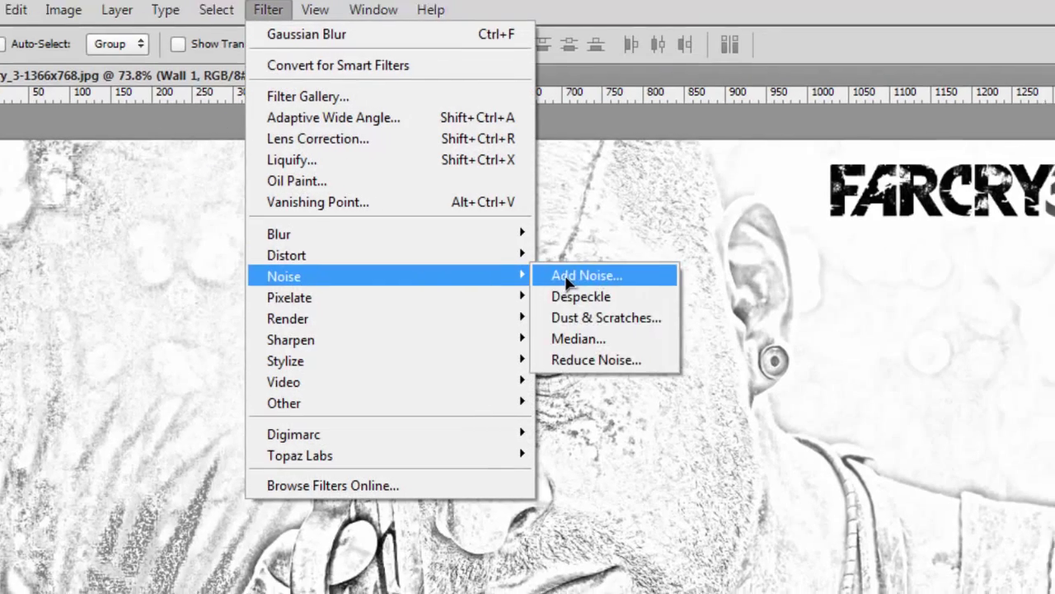
click(602, 275)
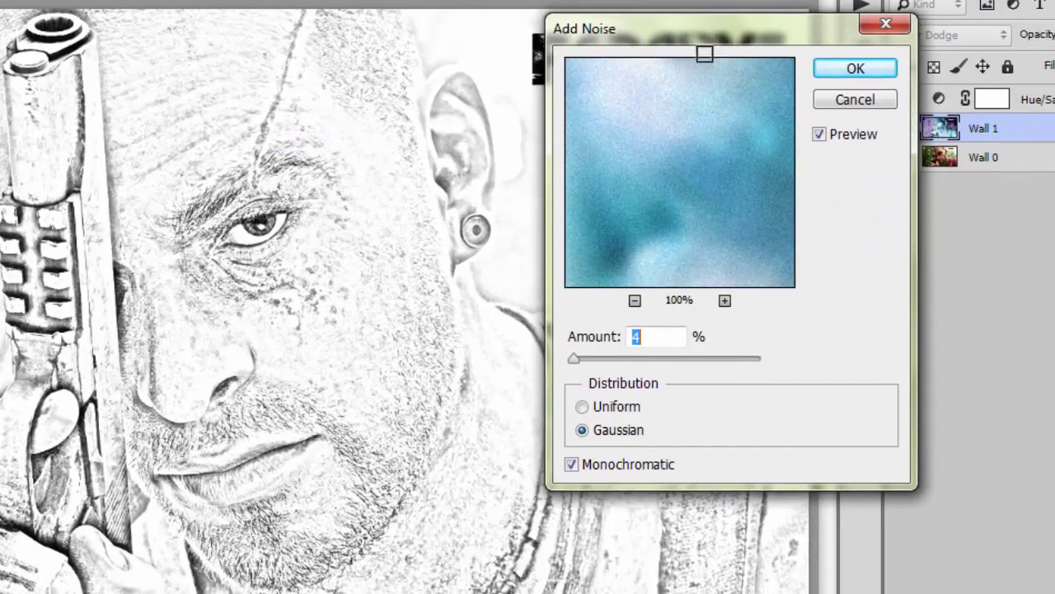
drag(691, 39, 495, 8)
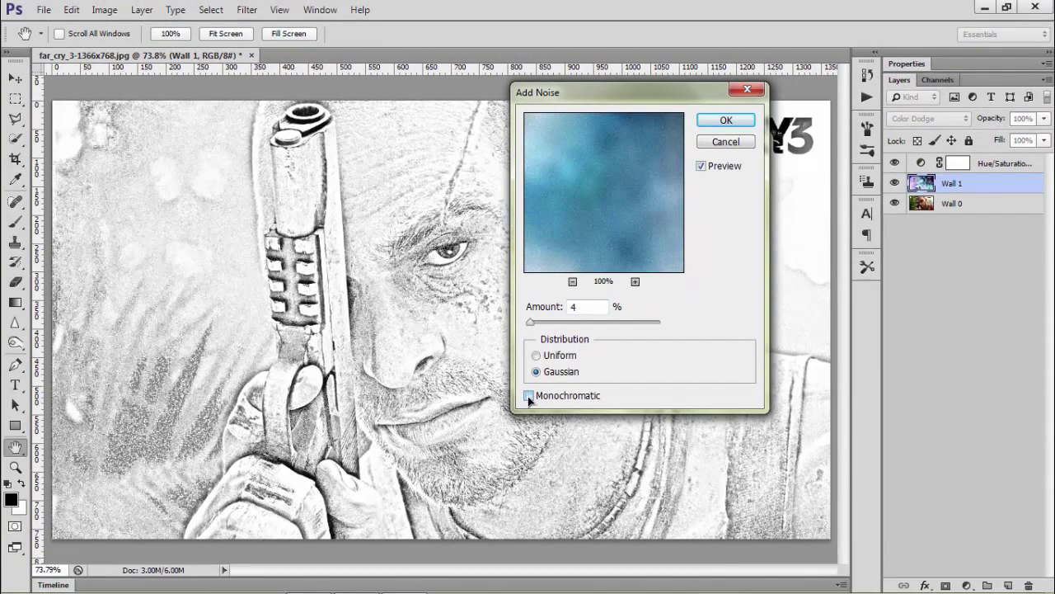
click(528, 396)
click(727, 120)
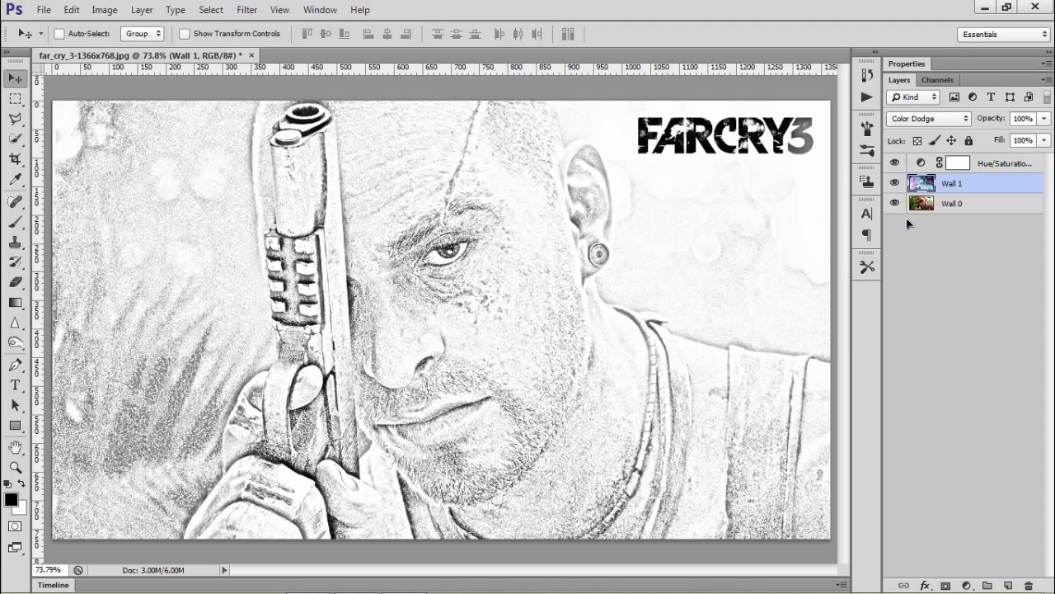
Step: Duplicate the Wall 0 layer and move the copy above the Hue/Saturation adjustment layer
click(951, 204)
drag(971, 212, 1009, 585)
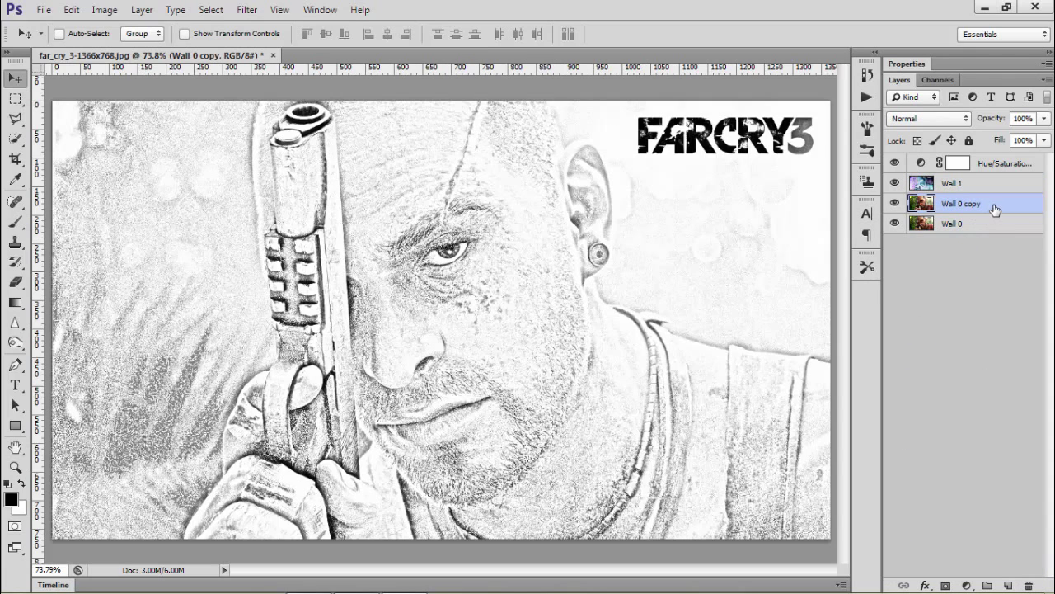
drag(987, 209, 964, 167)
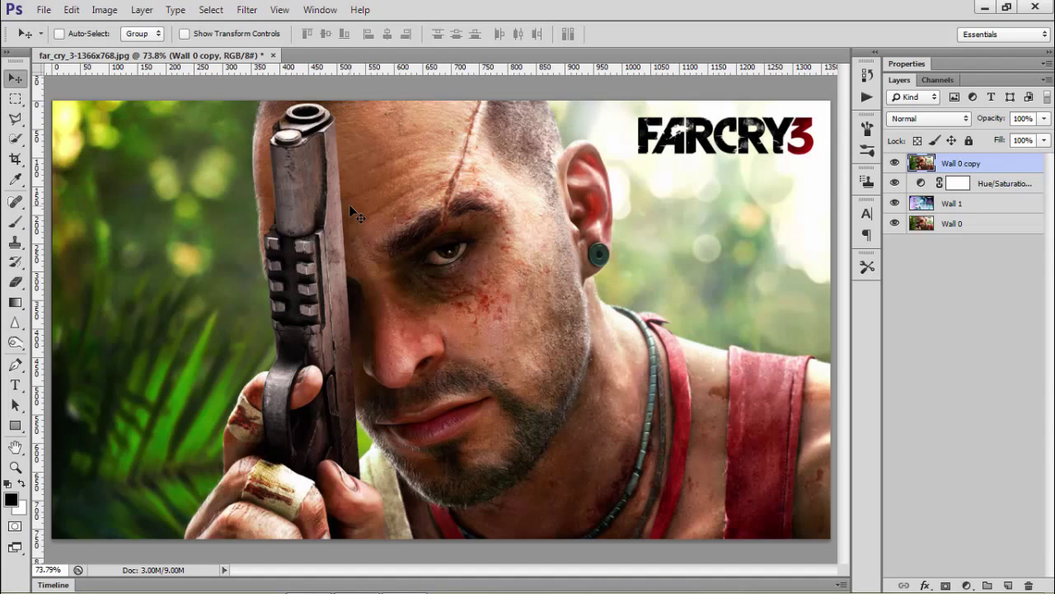
Step: Add a layer mask to Wall 0 copy and paint it black over the image's right half to reveal the sketch, using a 150 px brush
key(b)
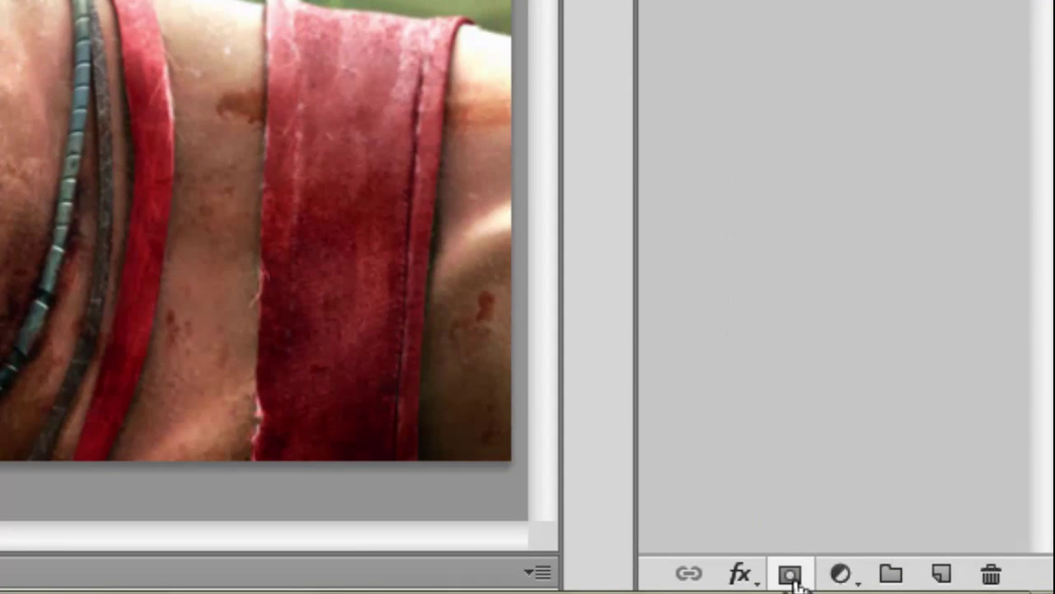
click(789, 573)
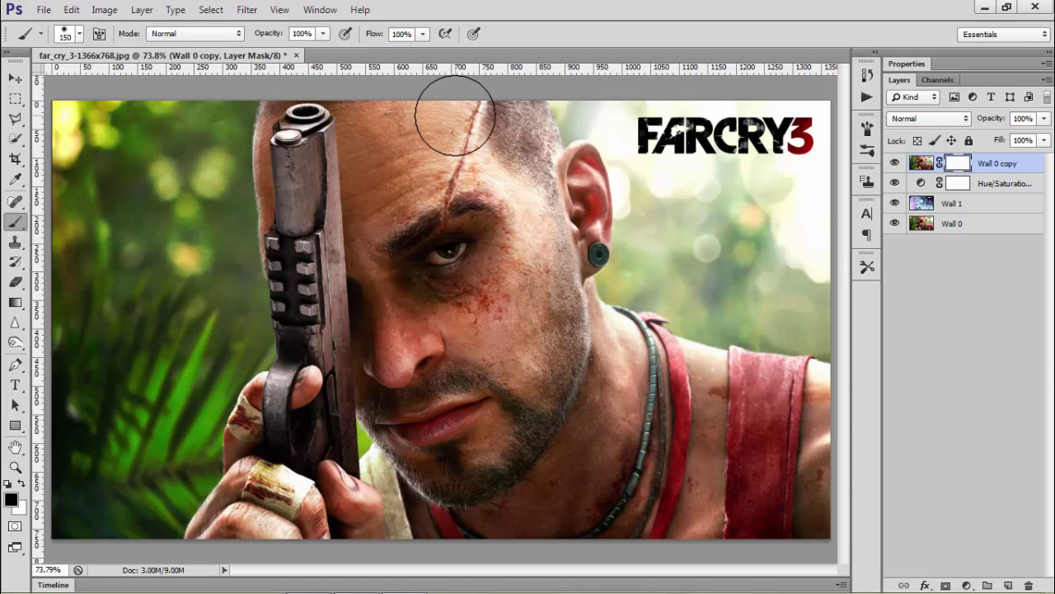
mouse_move(454, 113)
mouse_down()
mouse_move(481, 238)
mouse_move(477, 320)
mouse_move(503, 561)
mouse_up()
mouse_move(501, 241)
mouse_down()
mouse_move(507, 86)
mouse_move(503, 518)
mouse_up()
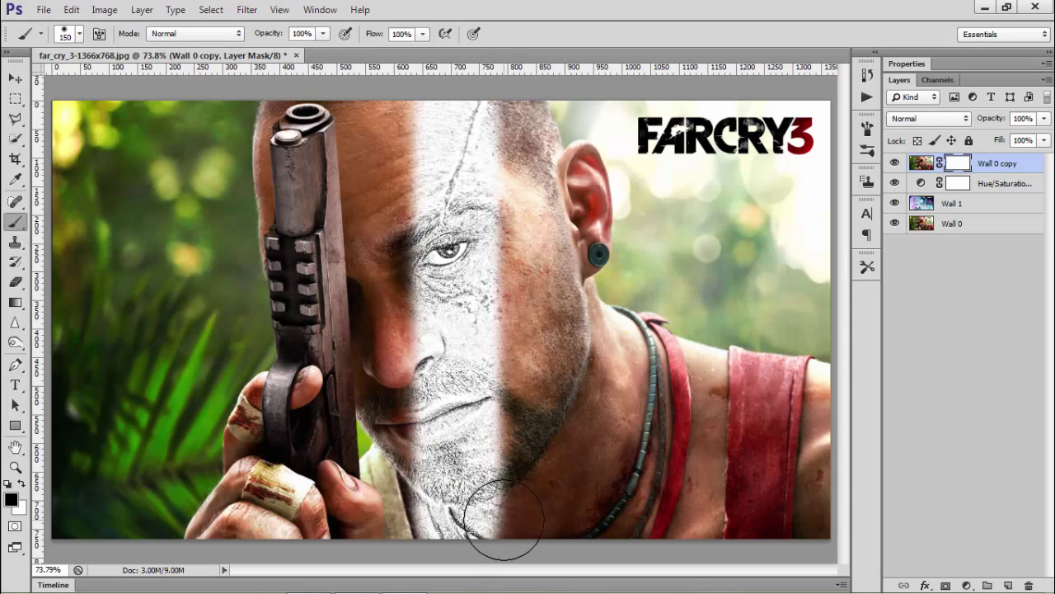
mouse_move(503, 518)
mouse_down()
mouse_move(514, 116)
mouse_move(539, 503)
mouse_move(605, 85)
mouse_move(608, 408)
mouse_move(600, 197)
mouse_move(662, 338)
mouse_move(694, 509)
mouse_move(744, 493)
mouse_move(805, 278)
mouse_move(811, 53)
mouse_move(797, 82)
mouse_move(764, 423)
mouse_move(659, 321)
mouse_move(671, 345)
mouse_move(746, 0)
mouse_move(781, 382)
mouse_move(633, 287)
mouse_move(578, 163)
mouse_move(583, 107)
mouse_move(567, 219)
mouse_up()
click(15, 77)
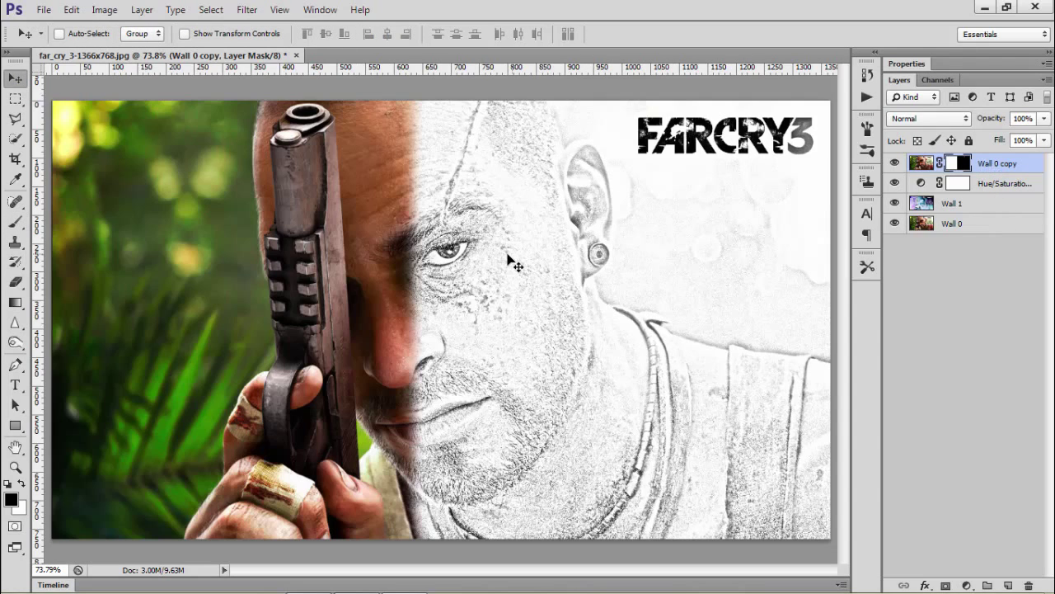
Step: Open pen_PNG7428.png from the desktop in Photoshop and bring the hand with the pen into the Far Cry 3 document
click(981, 7)
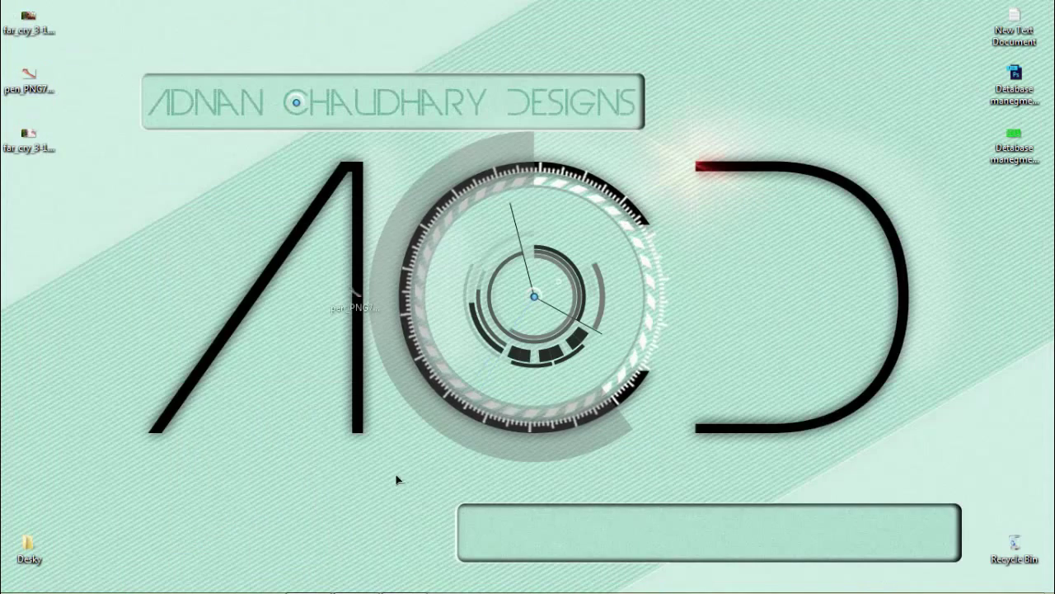
click(404, 580)
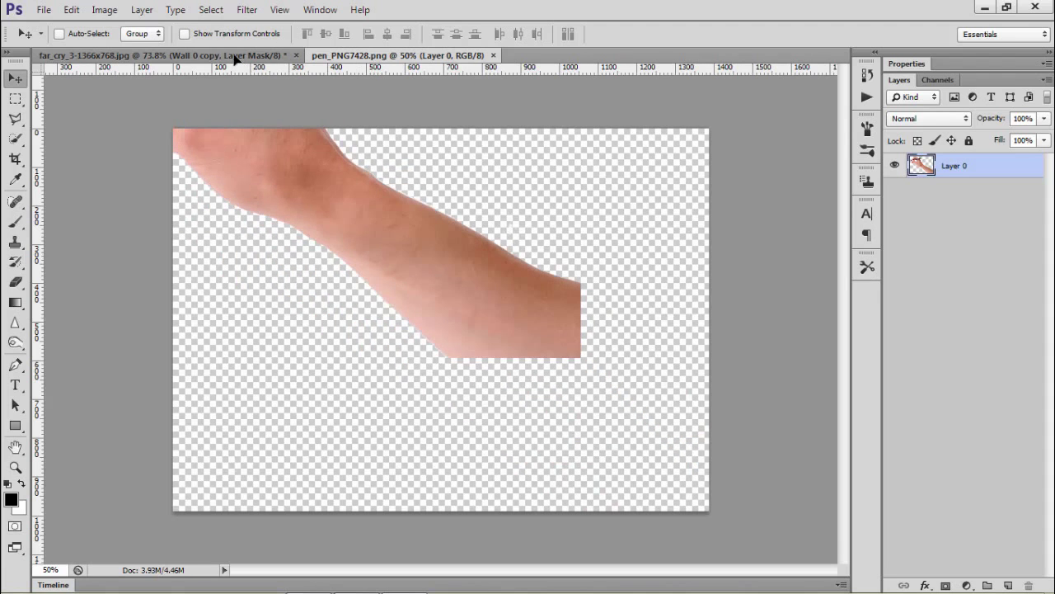
drag(235, 58, 698, 381)
Step: Scale the hand layer to about 53% and place it at the image's right edge with the pen tip below the ear
key(ctrl+t)
key(ctrl+0)
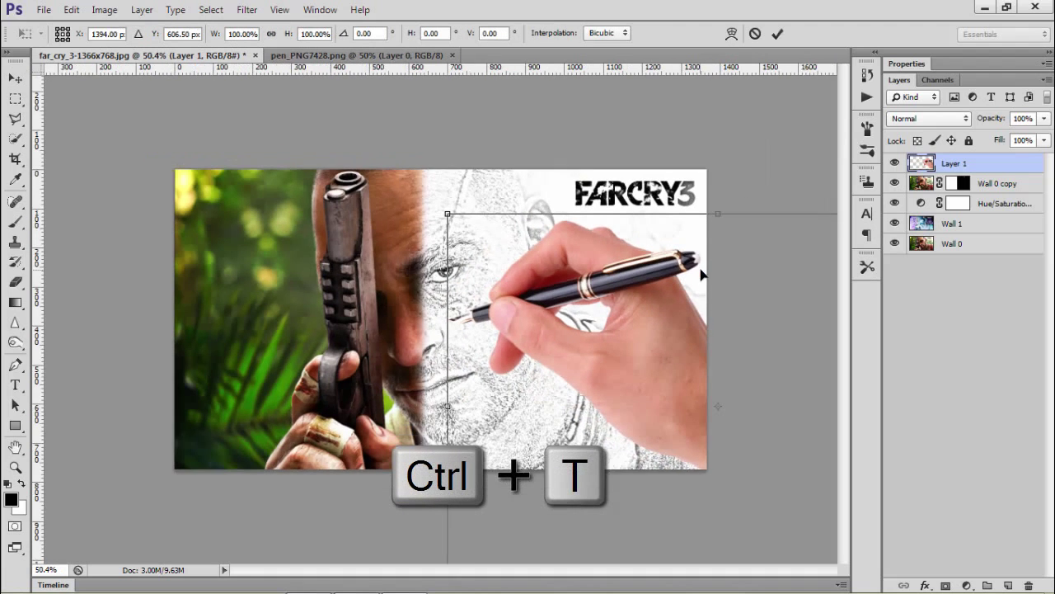
drag(444, 217, 558, 303)
drag(590, 355, 558, 294)
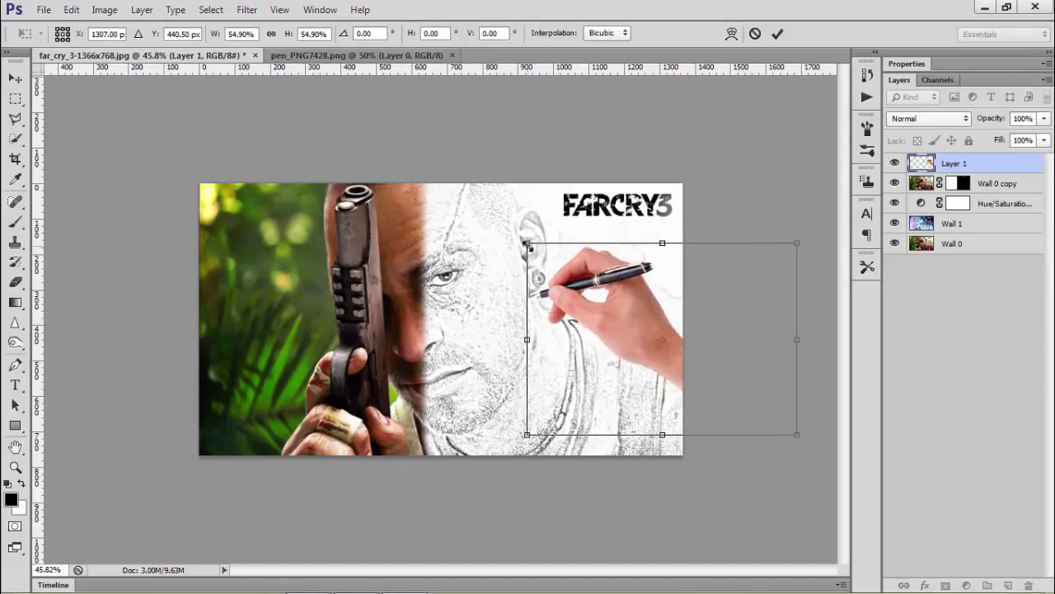
drag(528, 246, 534, 249)
drag(609, 338, 608, 337)
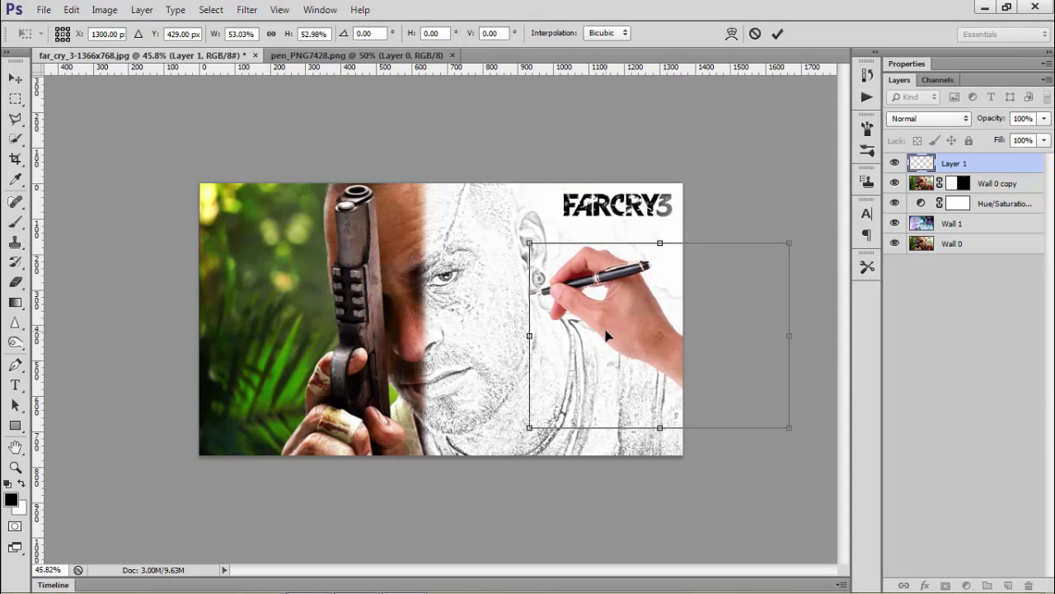
key(Return)
scroll(602, 342, up, 1)
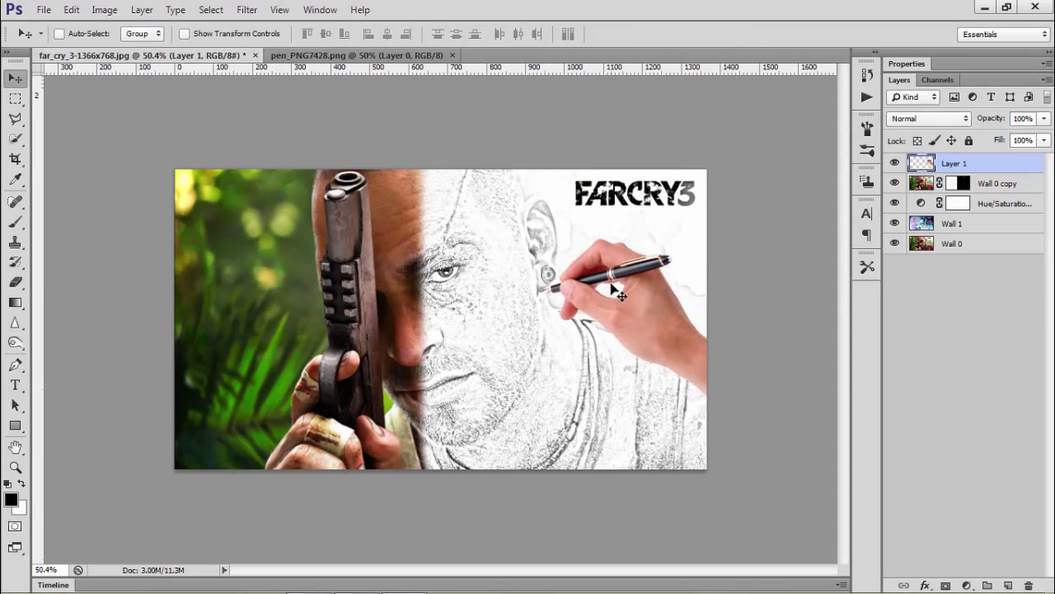
scroll(779, 262, down, 1)
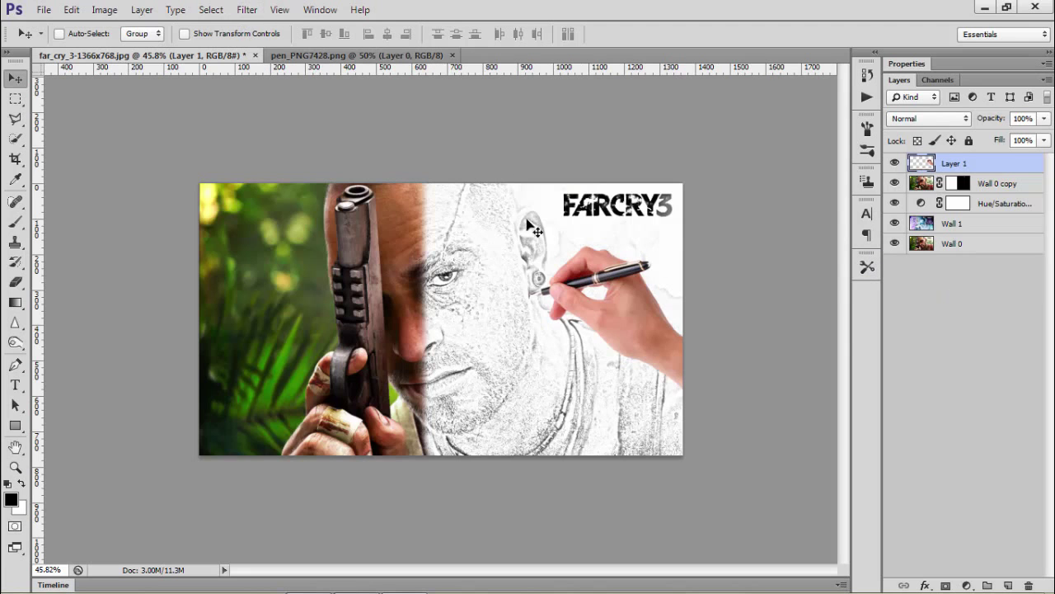
Step: Rename the hand's layer from Layer 1 to Hand
double_click(897, 169)
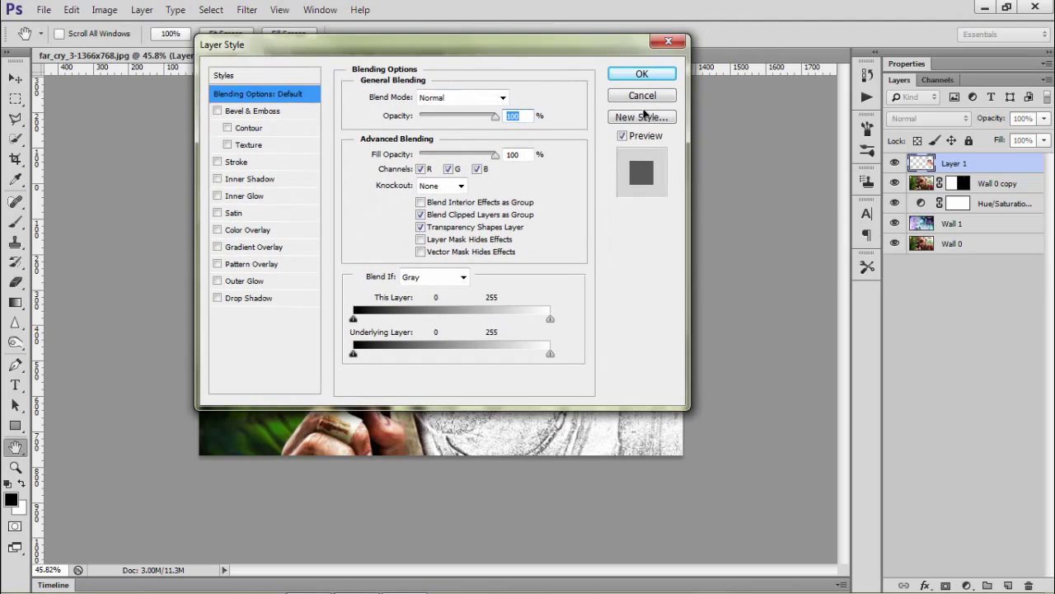
click(642, 96)
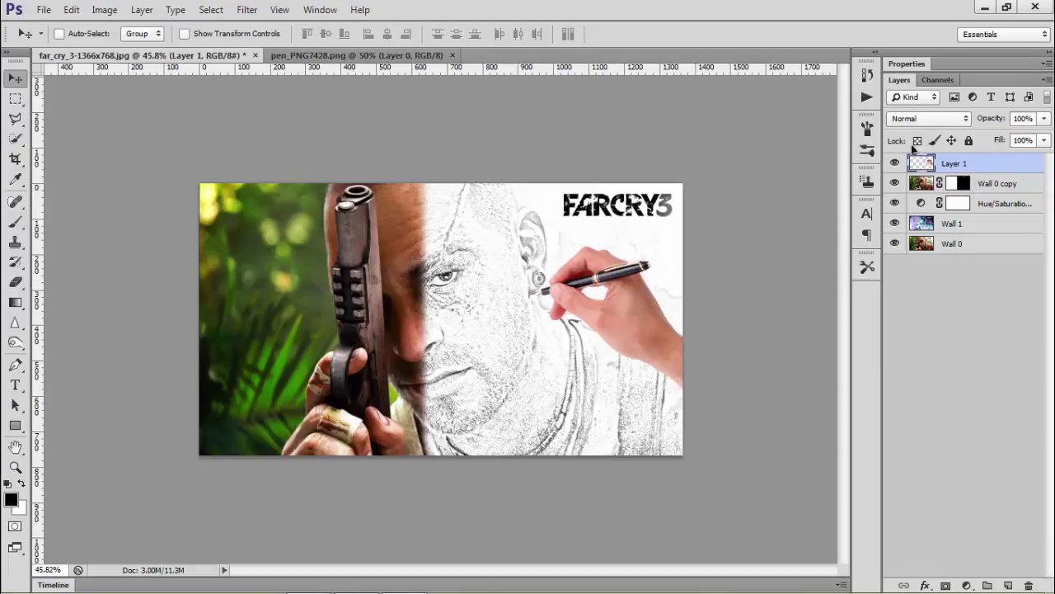
double_click(958, 164)
key(Caps_Lock)
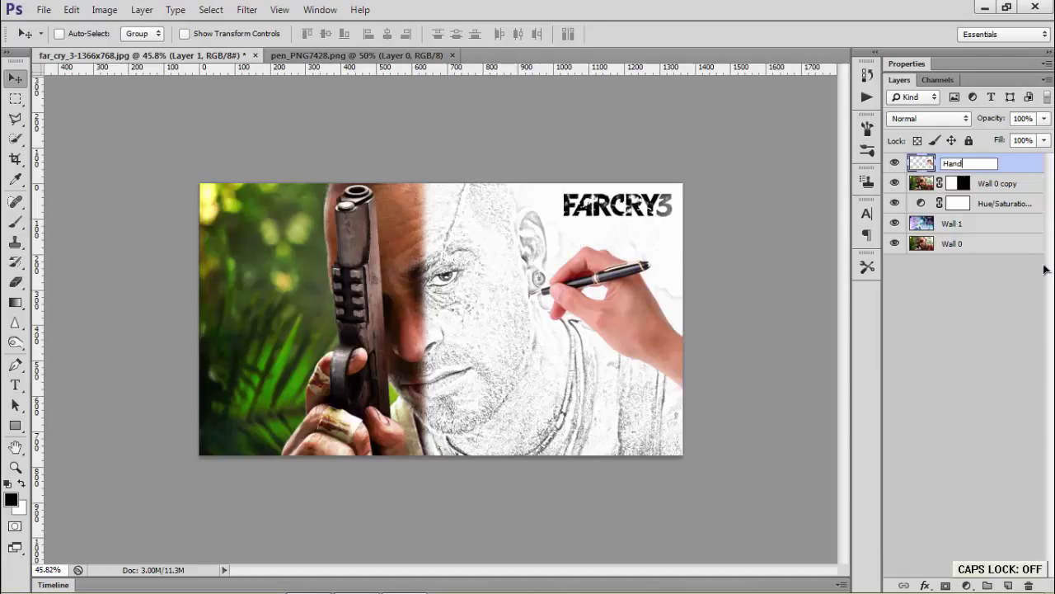
key(Return)
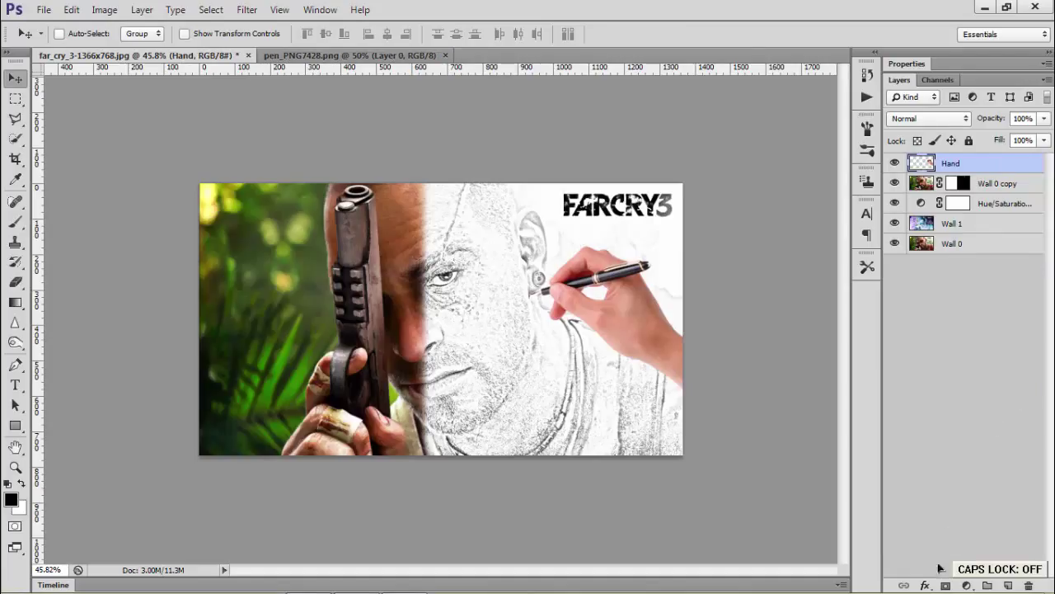
Step: Give the Hand layer a Drop Shadow with a 119° angle, 18 px distance, 3% spread and 32 px size
click(929, 584)
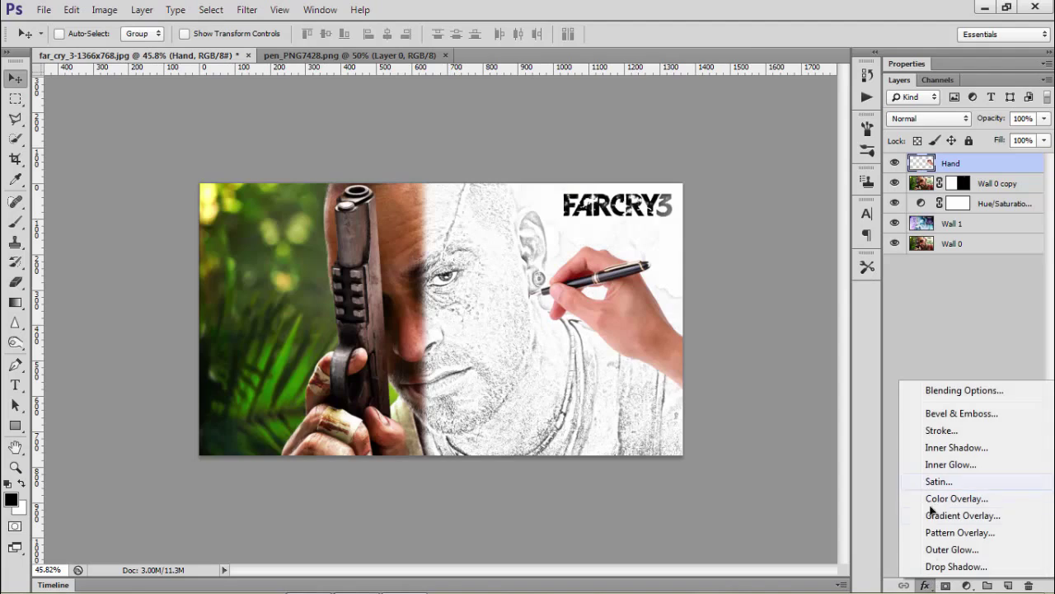
click(930, 565)
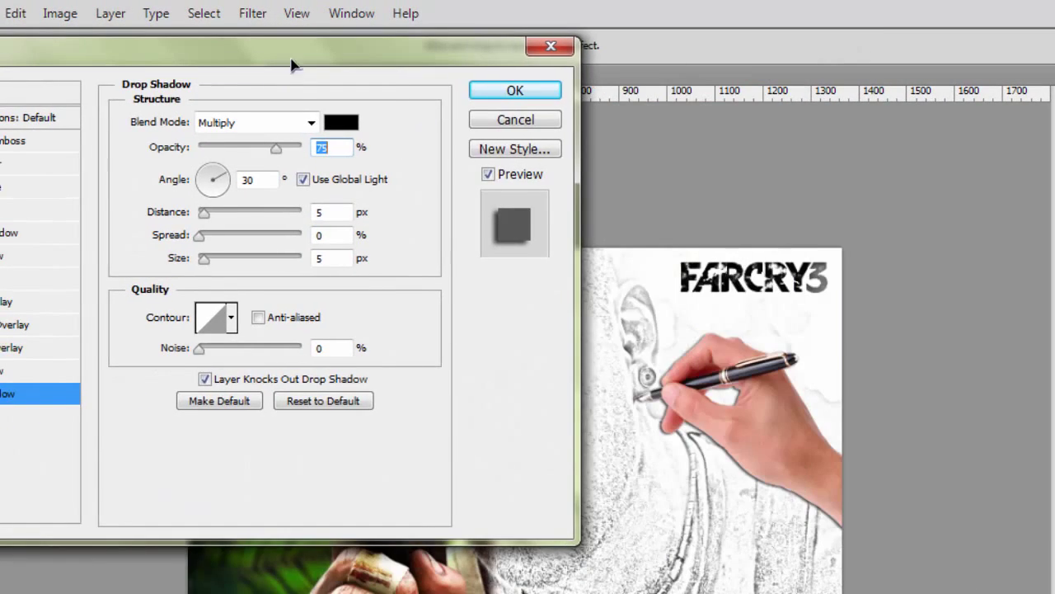
drag(714, 417, 749, 394)
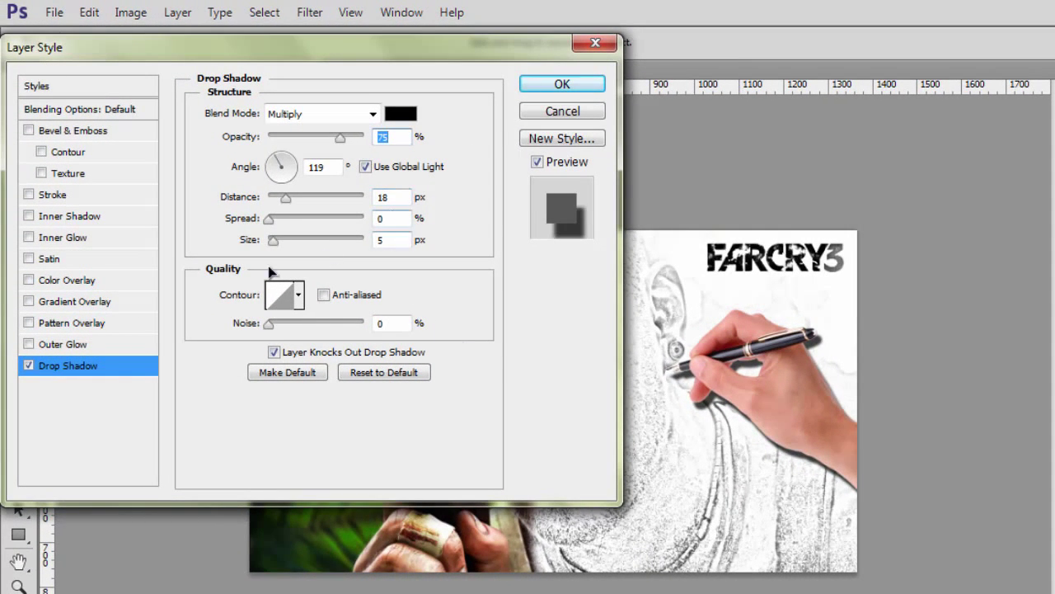
drag(273, 240, 285, 241)
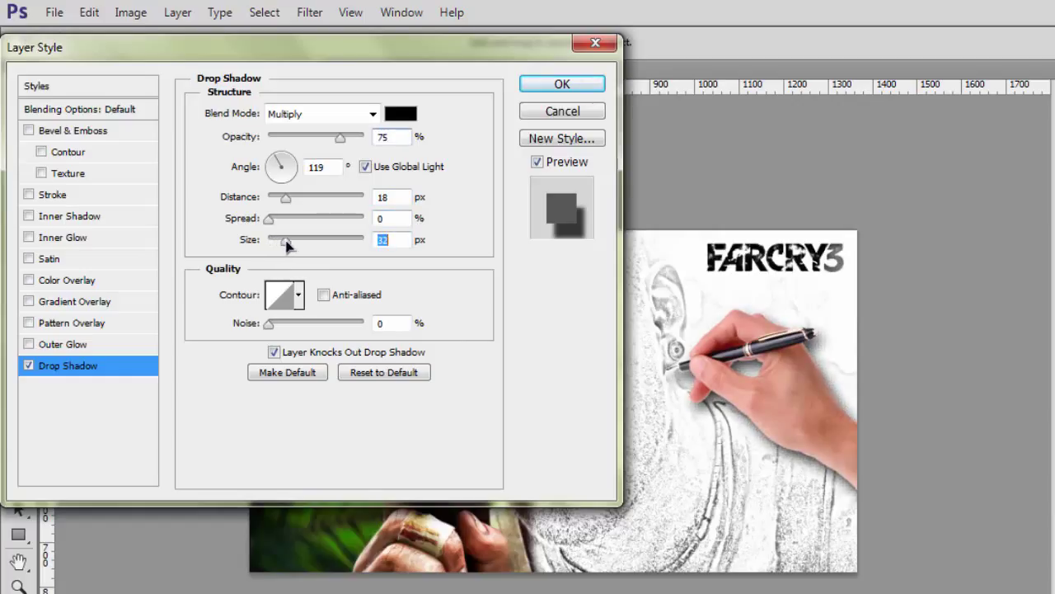
click(277, 221)
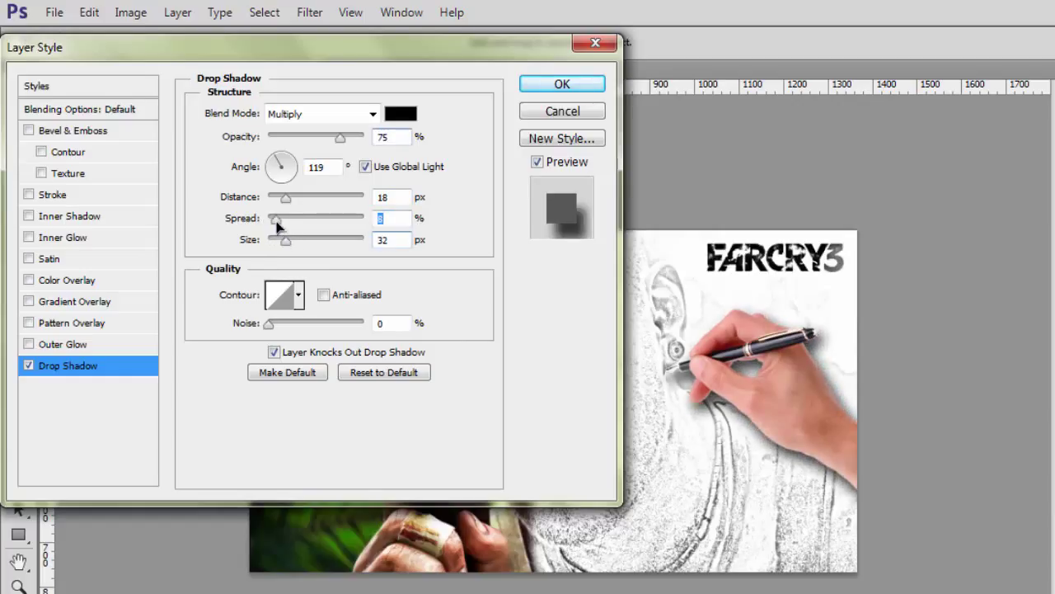
drag(275, 225, 273, 225)
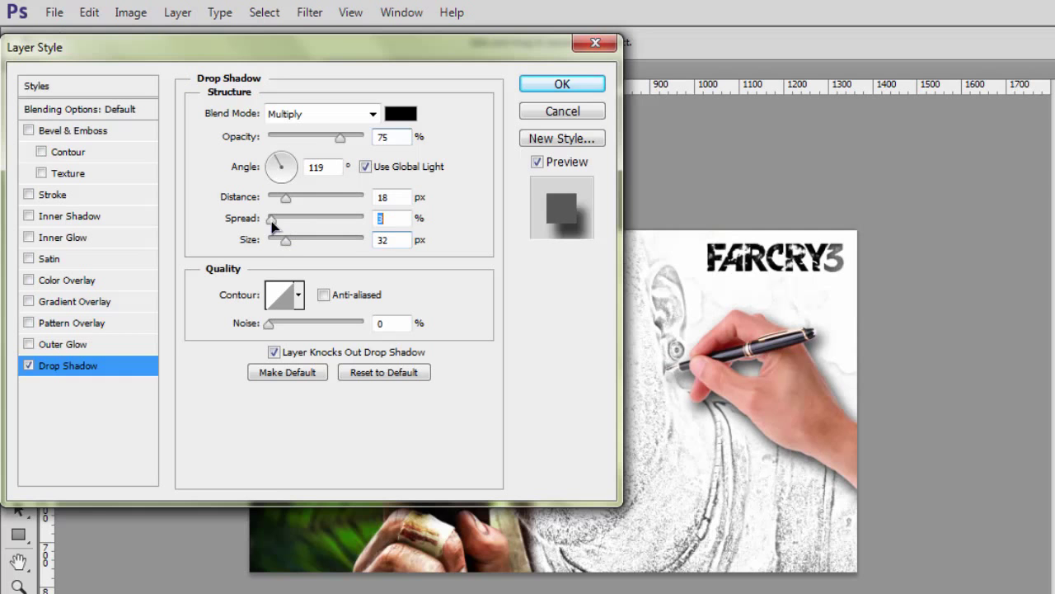
drag(328, 62, 368, 67)
click(600, 87)
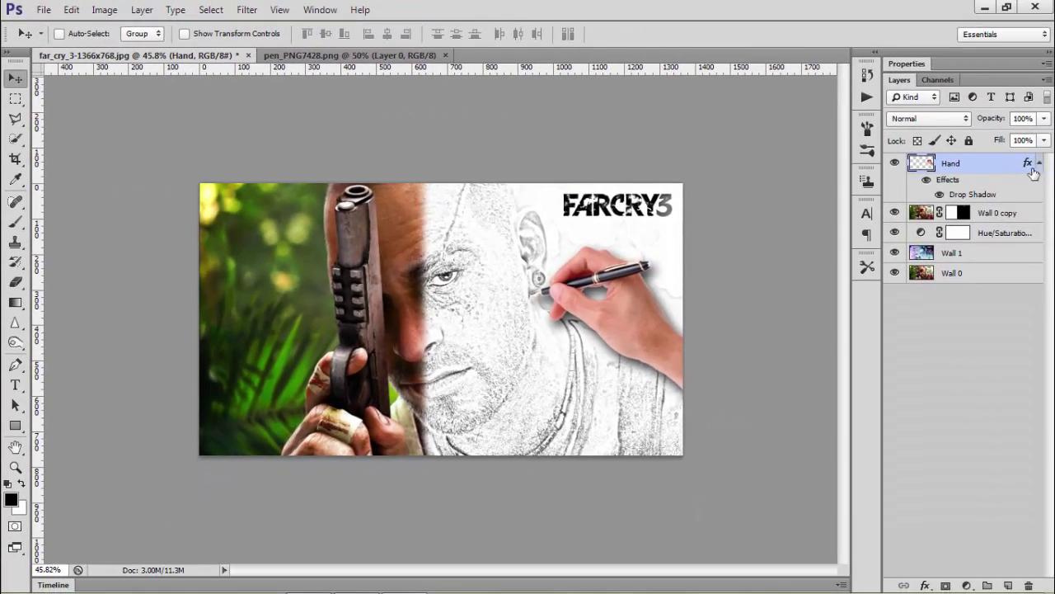
click(1039, 163)
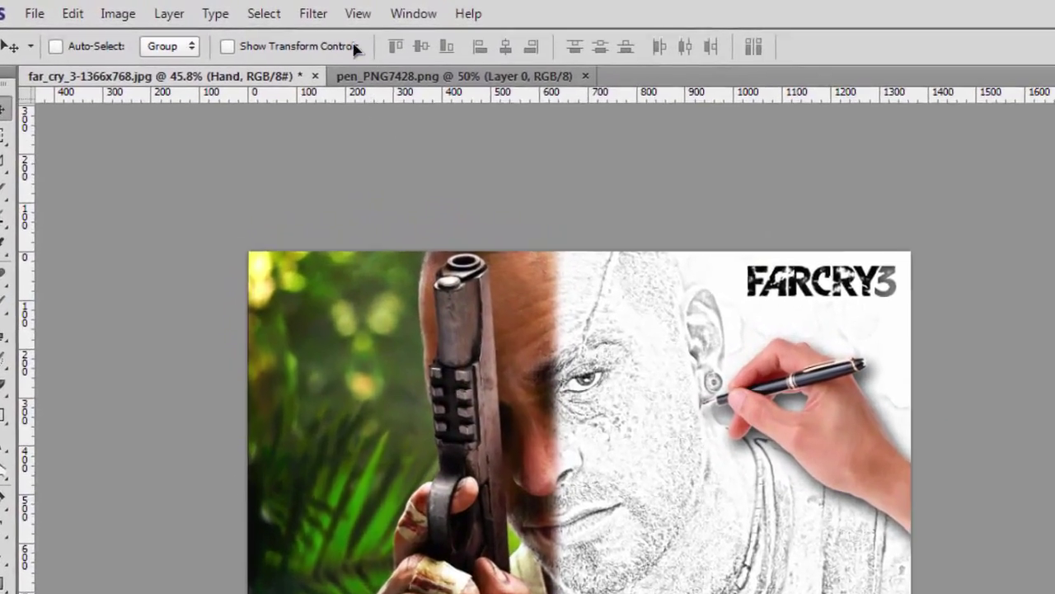
Step: Apply the Add Noise filter to the Hand layer with a 2% amount, Gaussian distribution and Monochromatic on
click(246, 10)
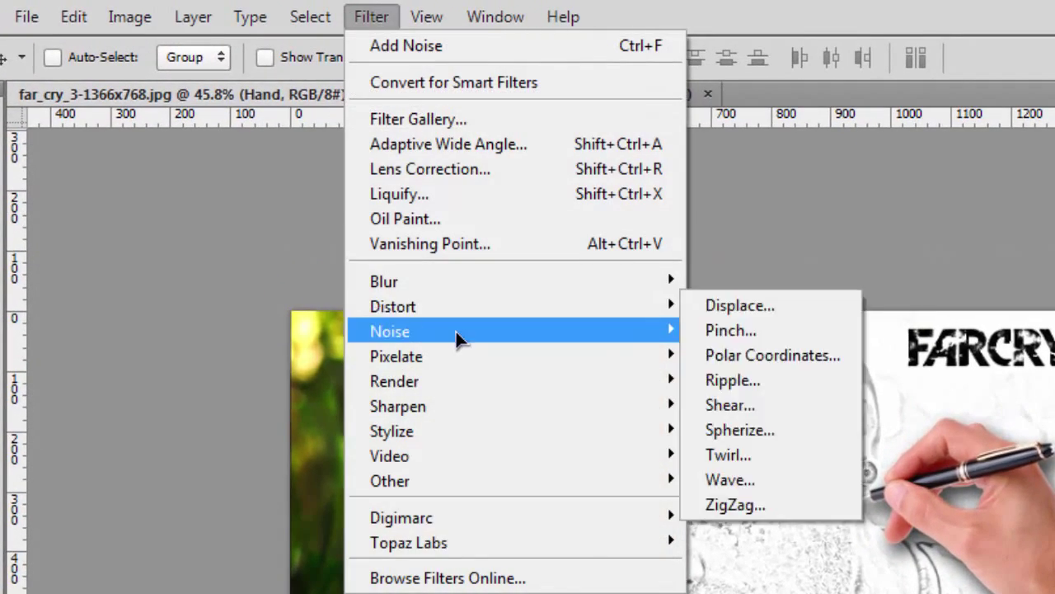
mouse_move(445, 334)
click(734, 331)
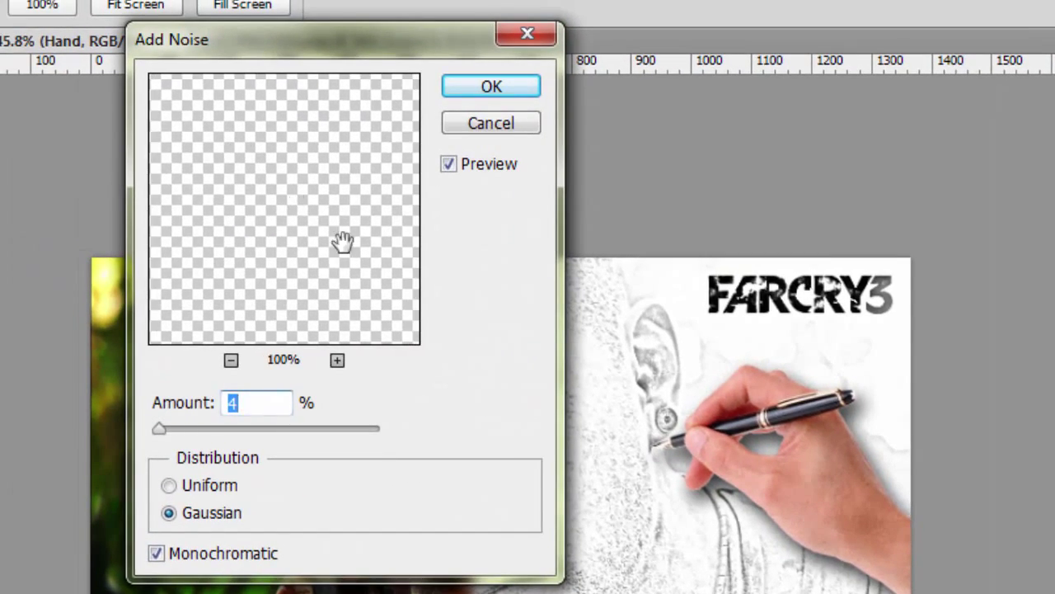
drag(343, 241, 313, 240)
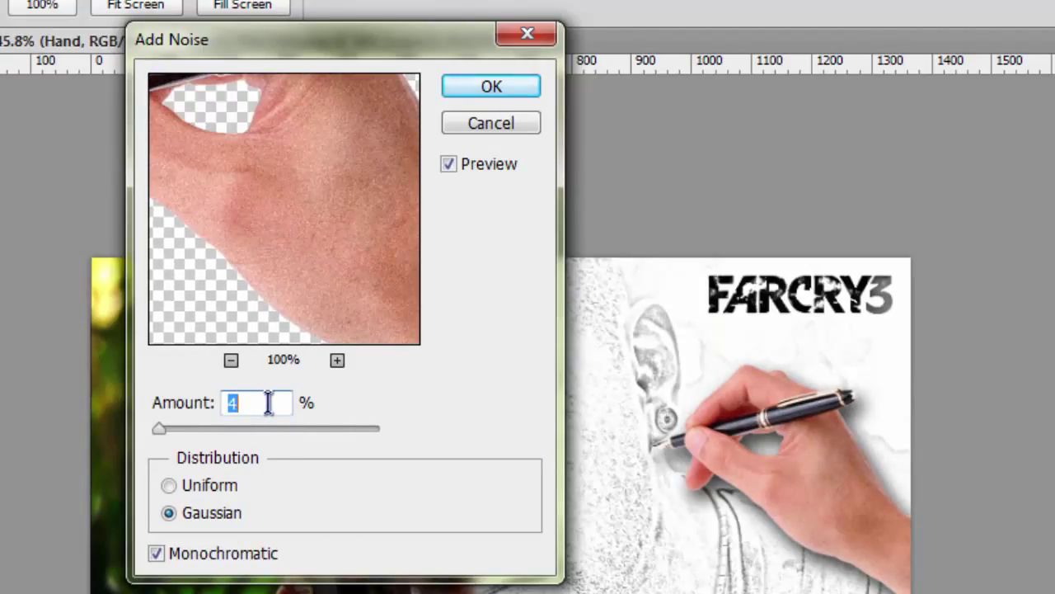
text(3)
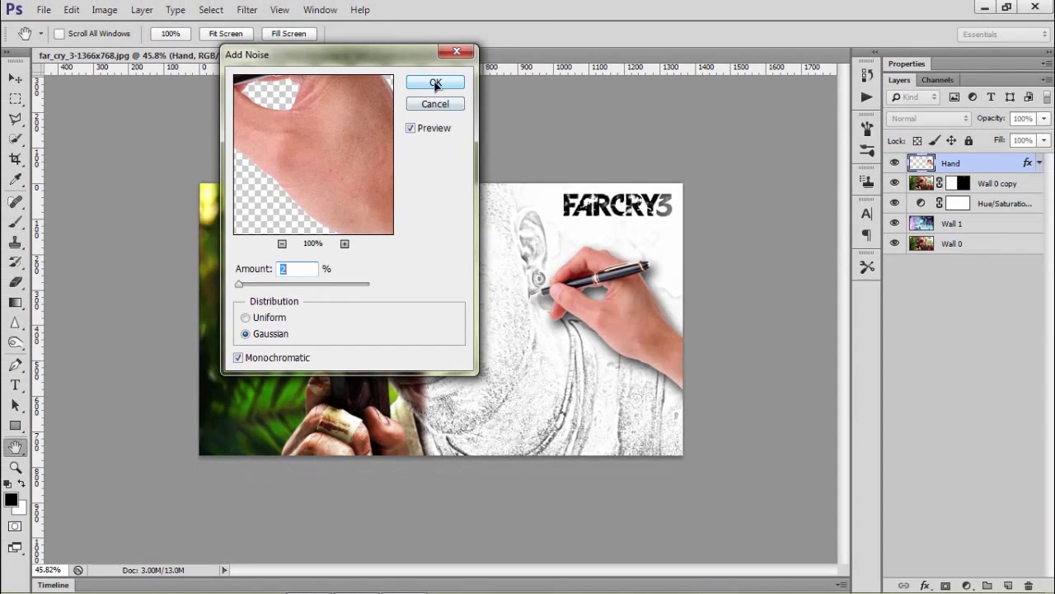
click(492, 86)
click(435, 85)
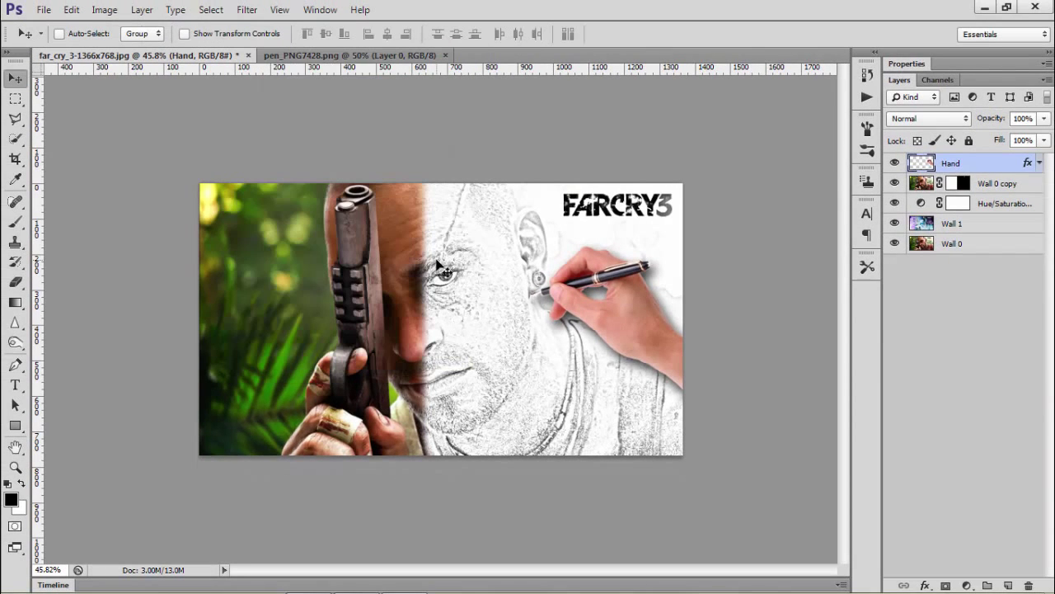
Step: Examine the composition with and without the Hand and Wall 0 copy layers
scroll(438, 264, up, 5)
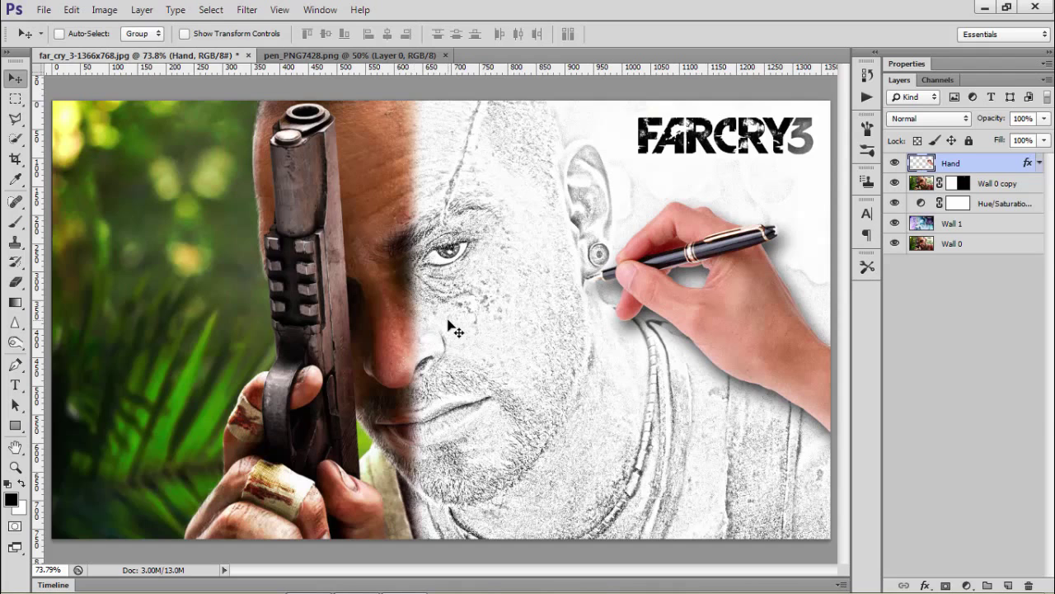
scroll(477, 260, down, 1)
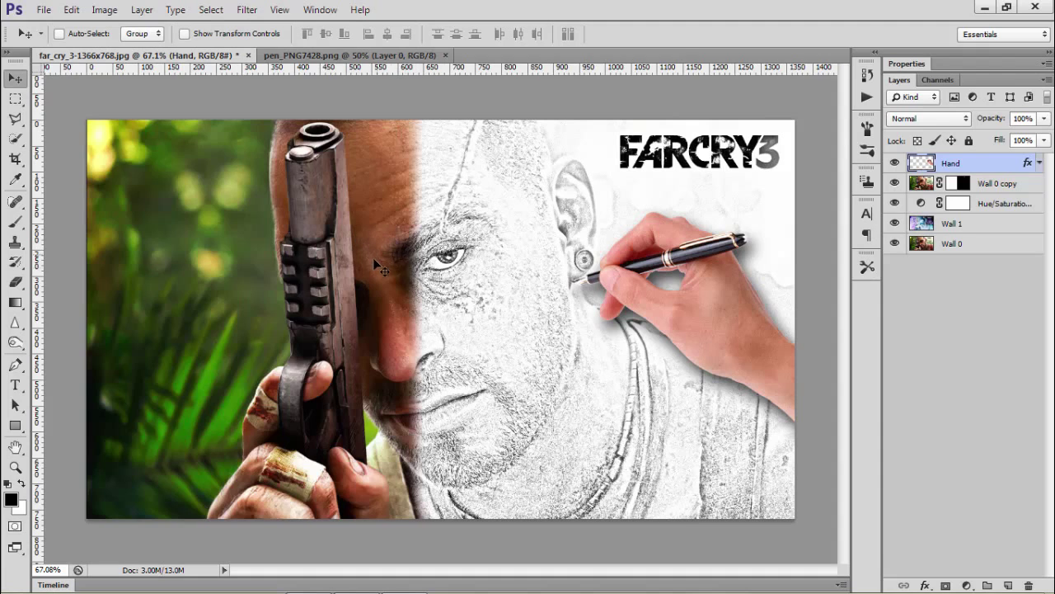
click(895, 163)
click(896, 184)
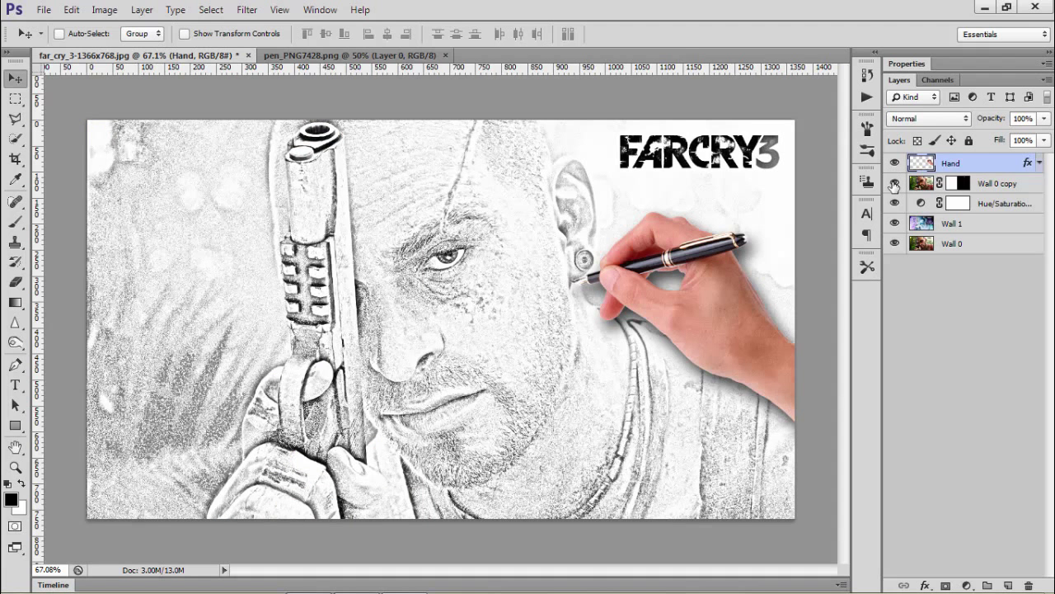
click(896, 183)
click(895, 183)
click(895, 184)
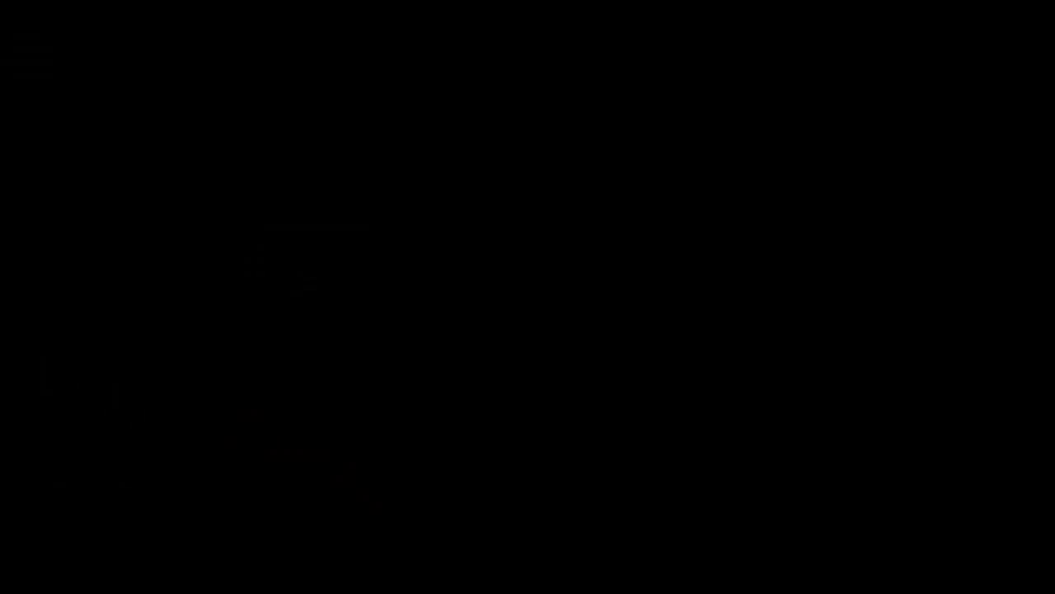